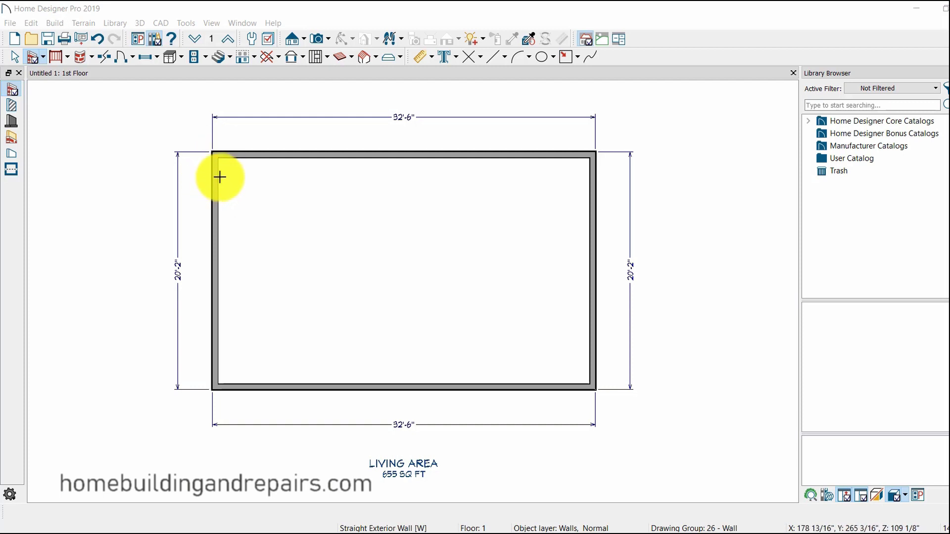
Step: Pick the Straight Interior Wall tool for the 32'-6" by 20'-2" house outline
click(13, 110)
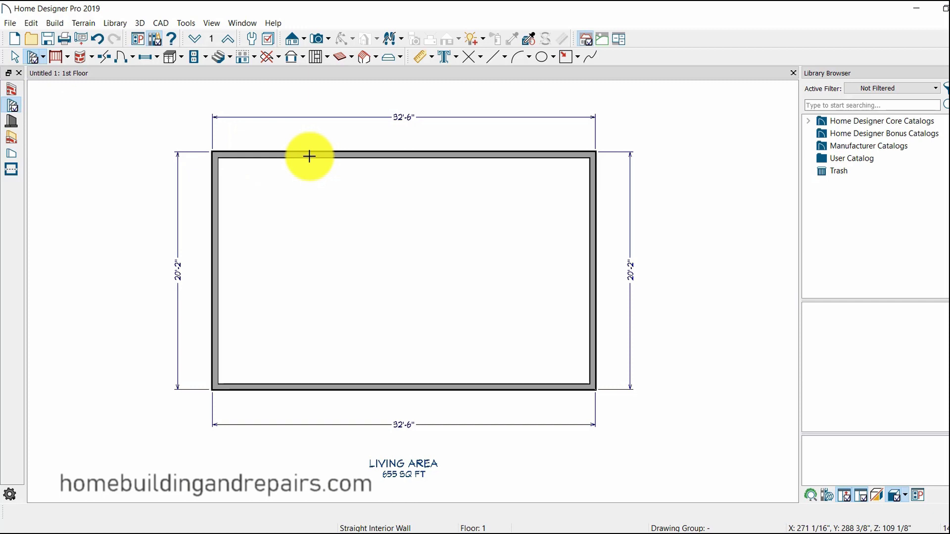
Step: Draw a top-to-bottom interior wall 7'-11 1/2" from the left, plus a roughly 10' wall branching right
drag(309, 156, 307, 386)
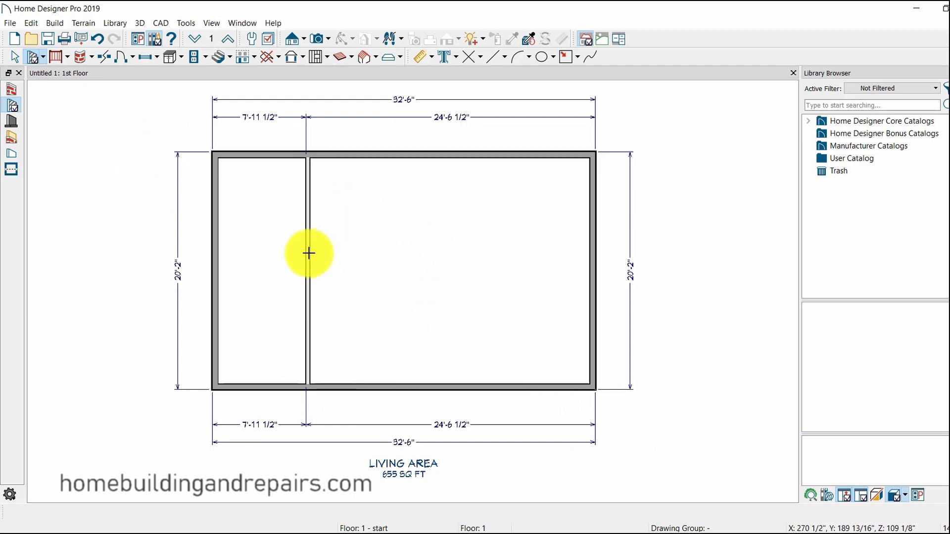
click(11, 105)
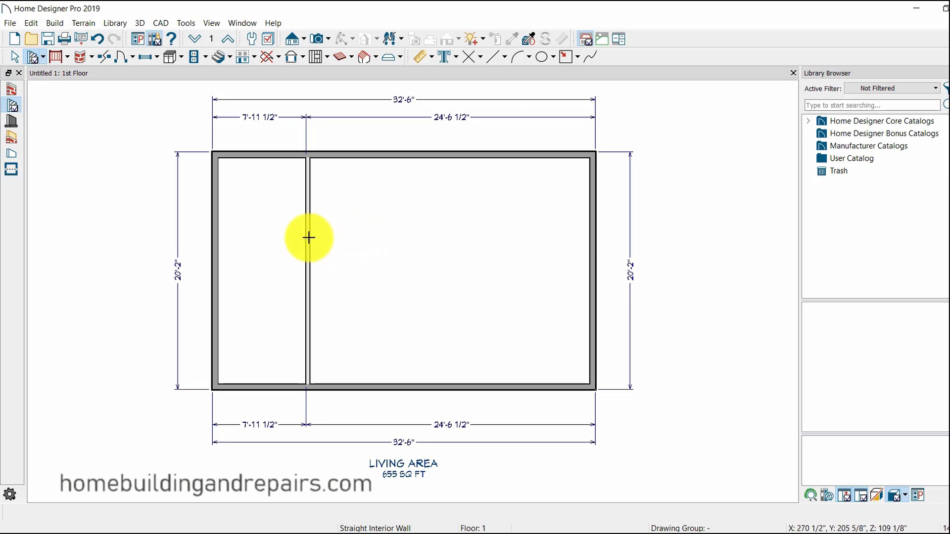
mouse_move(309, 238)
mouse_down()
mouse_move(452, 240)
mouse_move(367, 242)
mouse_move(441, 241)
mouse_up()
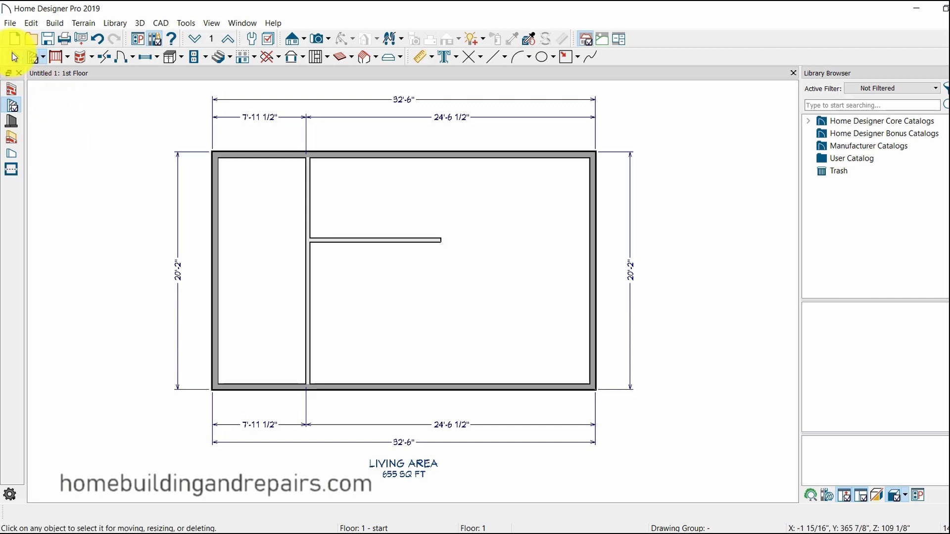
Step: Move, lengthen and rotate the short wall vertical: 14'-3 1/2" long, 7'-3 1/4" from the right wall
click(15, 56)
click(380, 243)
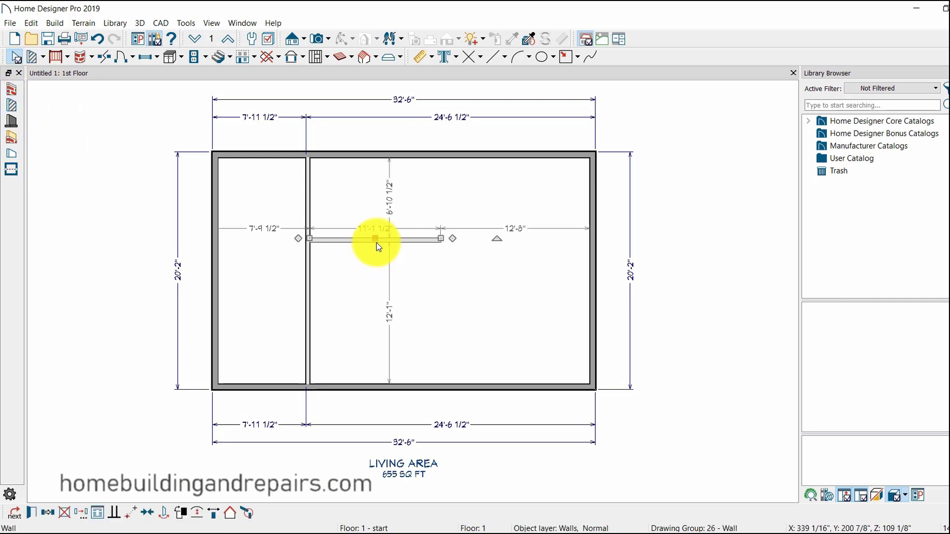
drag(376, 241, 372, 265)
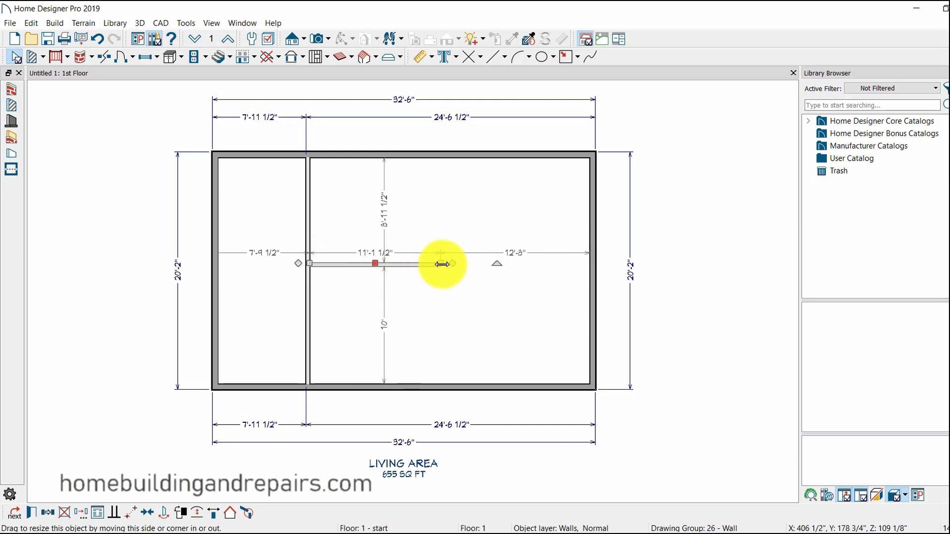
drag(441, 265, 484, 264)
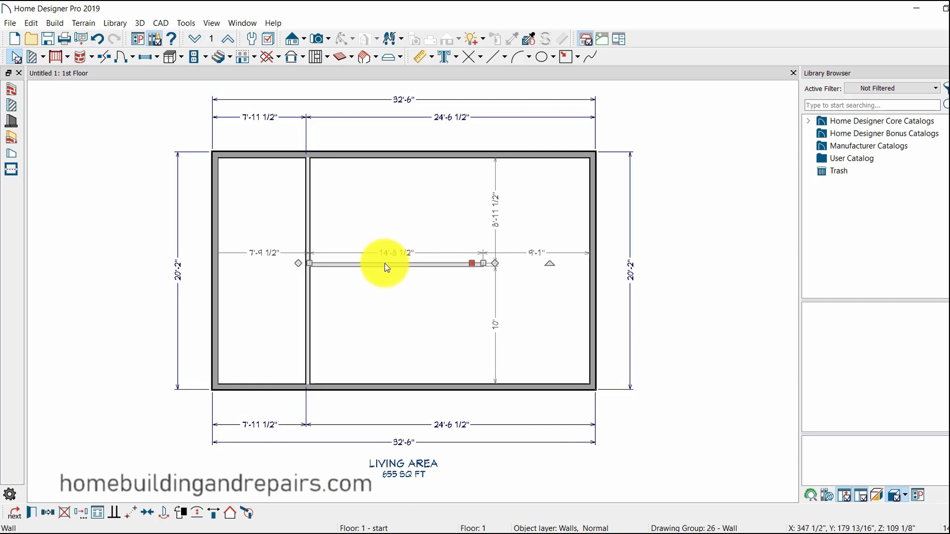
click(397, 265)
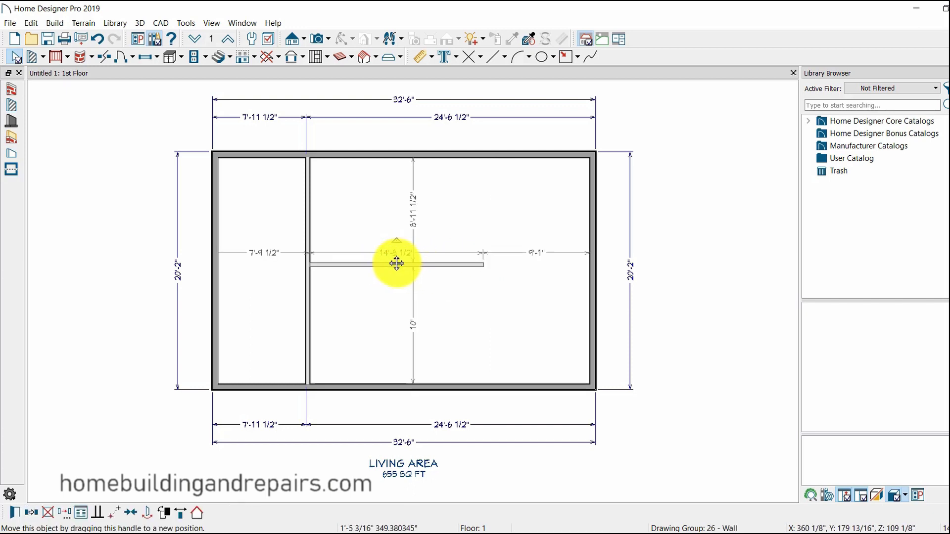
drag(397, 264, 418, 263)
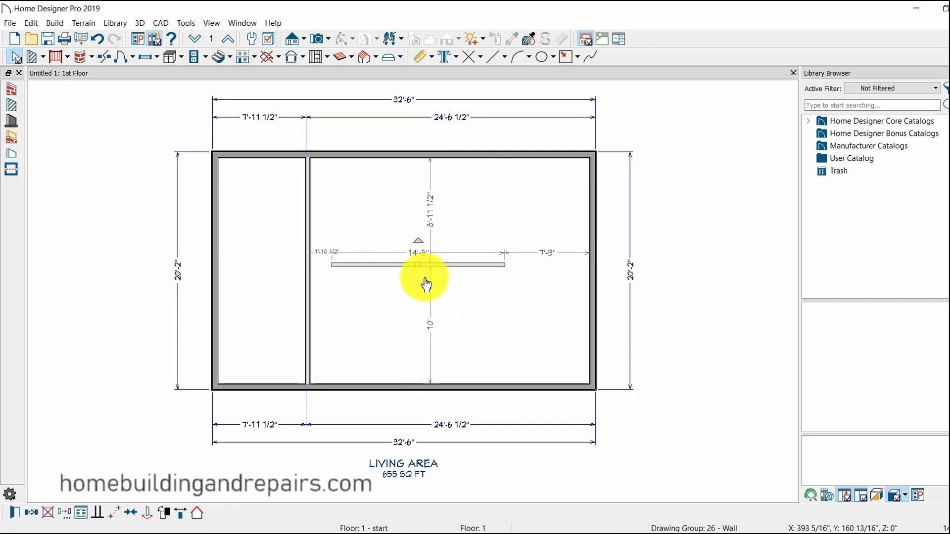
drag(417, 265, 503, 265)
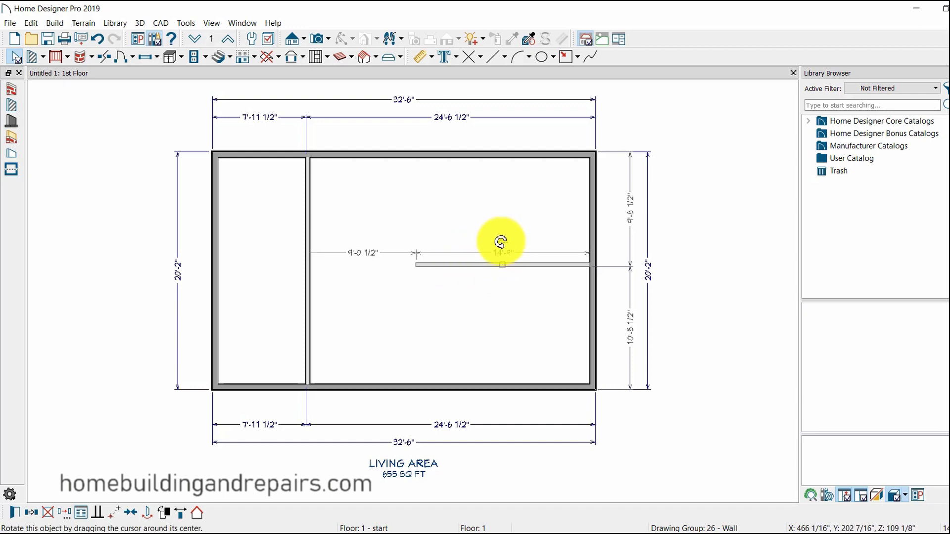
drag(500, 242, 466, 273)
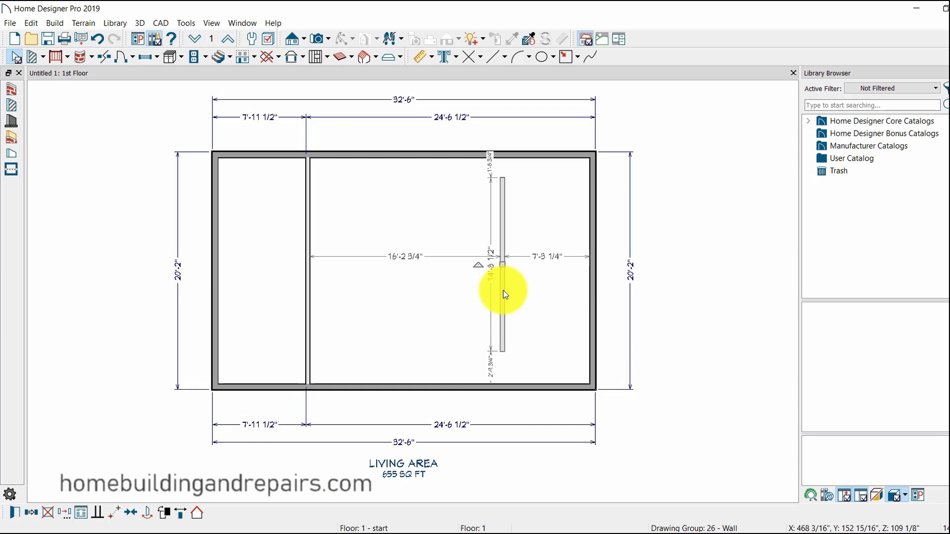
click(506, 360)
click(501, 340)
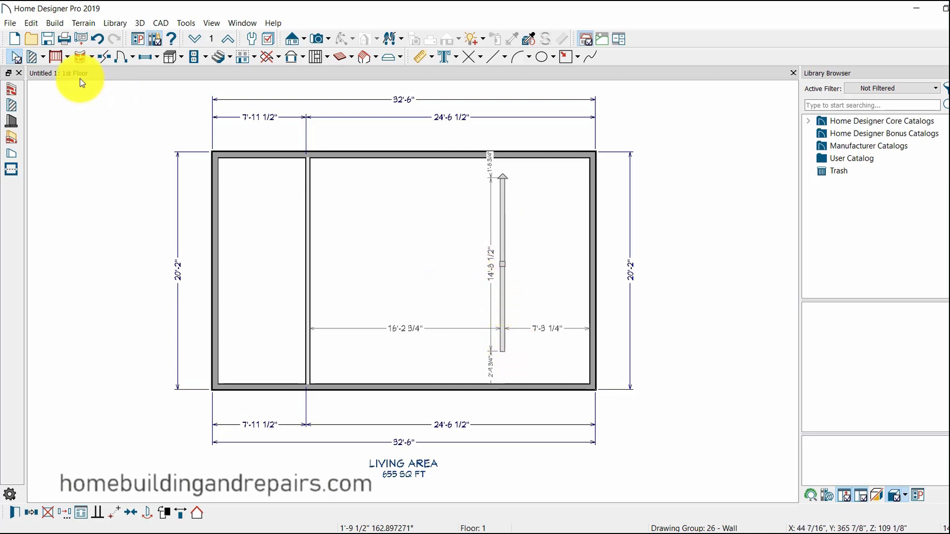
Step: Delete the stray short wall and shift the full-height interior wall further right
click(31, 23)
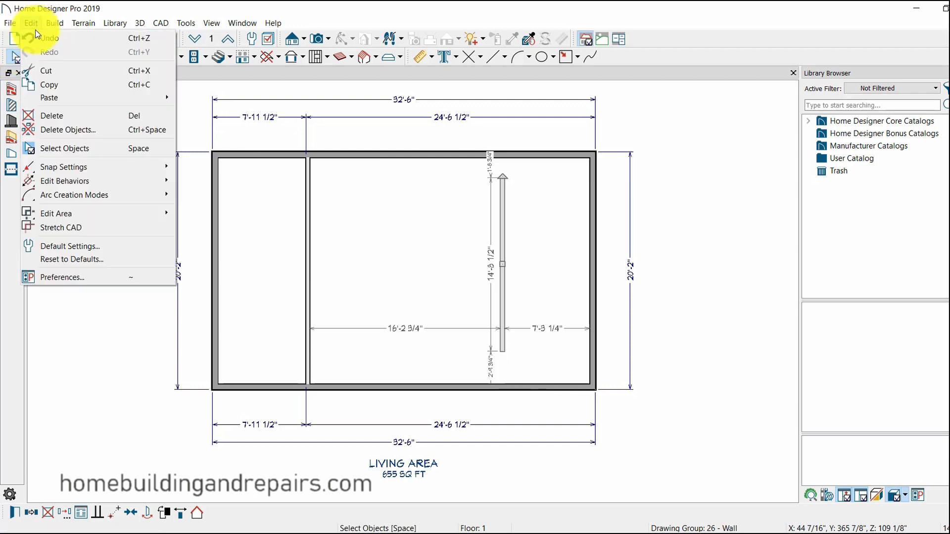
click(49, 116)
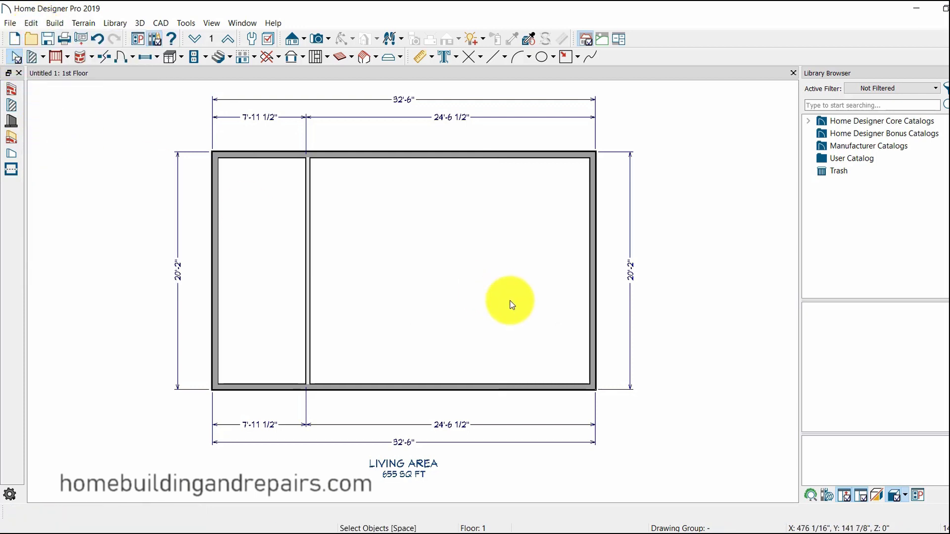
click(309, 276)
drag(312, 272, 352, 269)
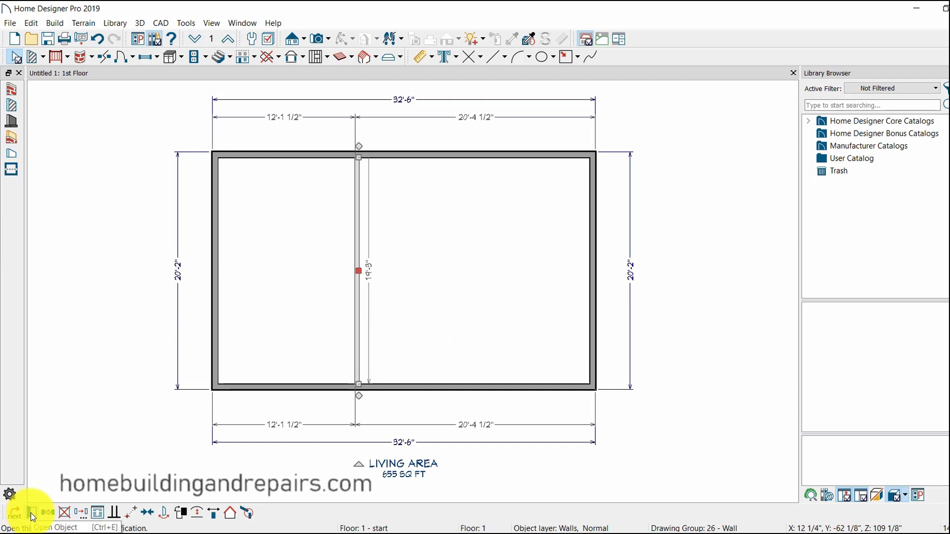
Step: Copy the wall into the right room, giving rooms 12'-1 1/2", 10'-8 3/4" and 9'-7 3/4" wide
click(48, 513)
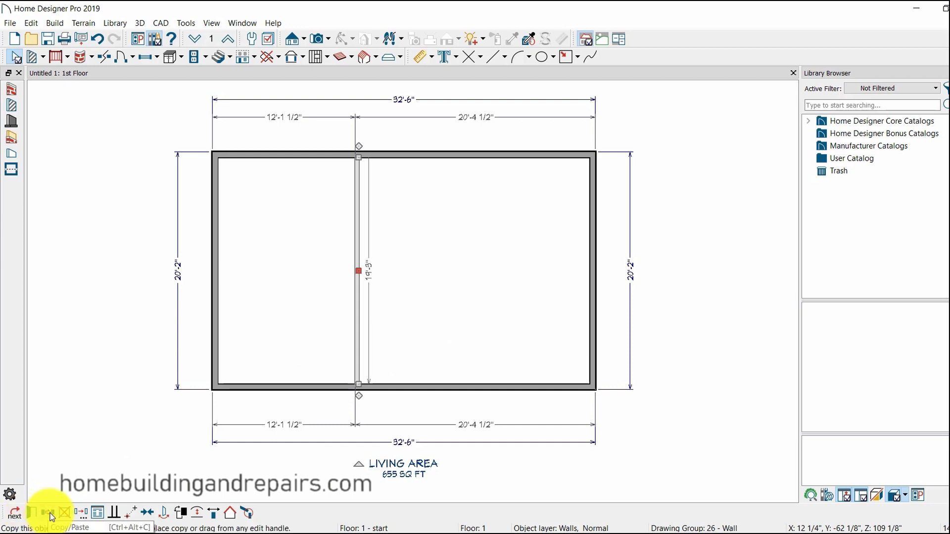
click(479, 278)
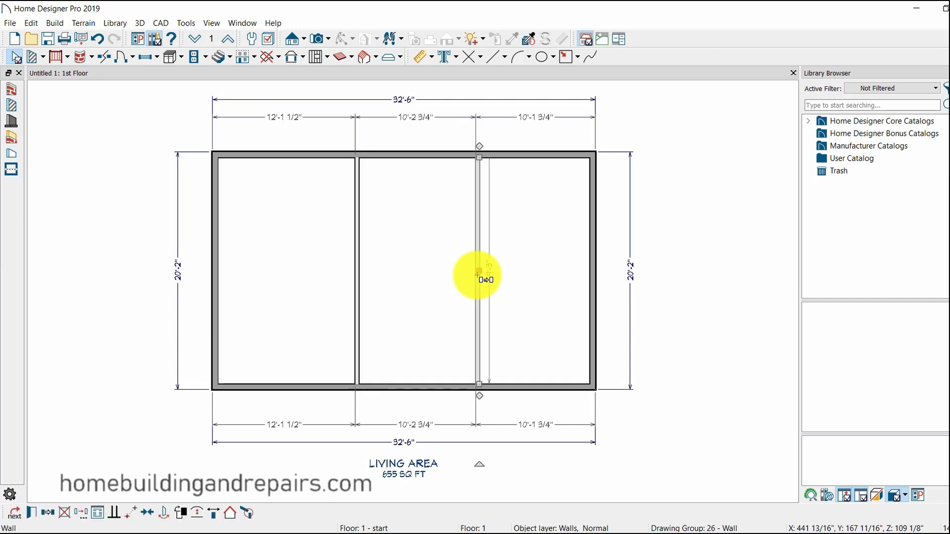
mouse_move(479, 270)
mouse_down()
mouse_move(488, 267)
mouse_move(485, 276)
mouse_up()
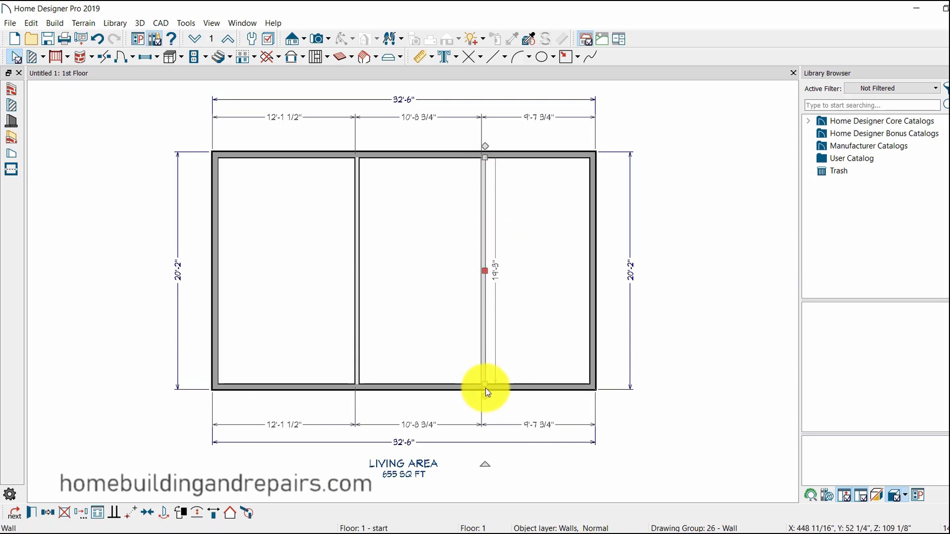
click(358, 286)
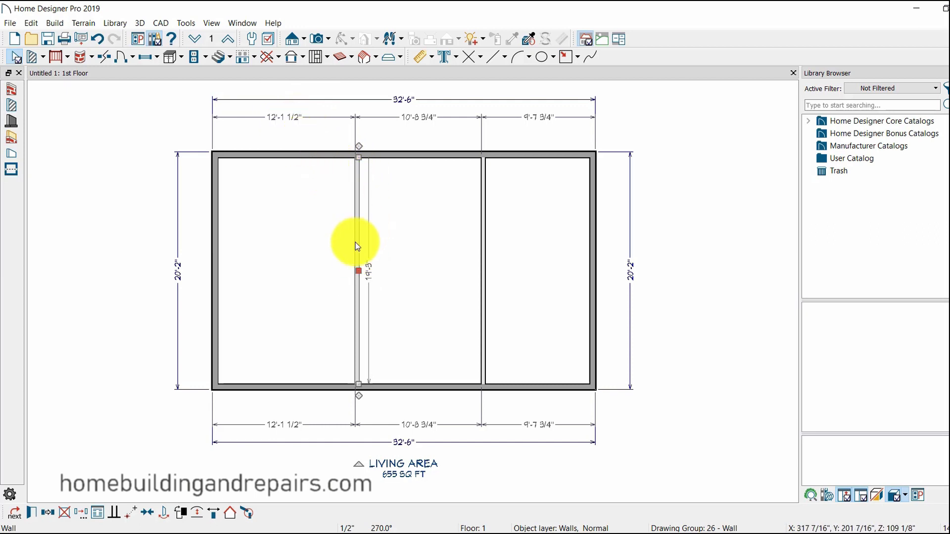
Step: Change the left wall's 12'-1 1/2" dimension to 12', making the middle room 10'-10 1/4"
click(290, 118)
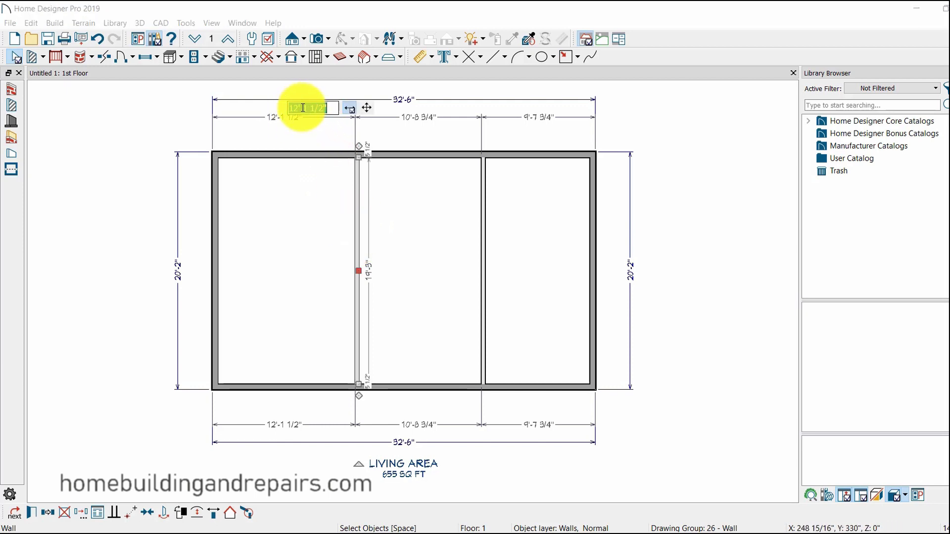
drag(302, 108, 333, 108)
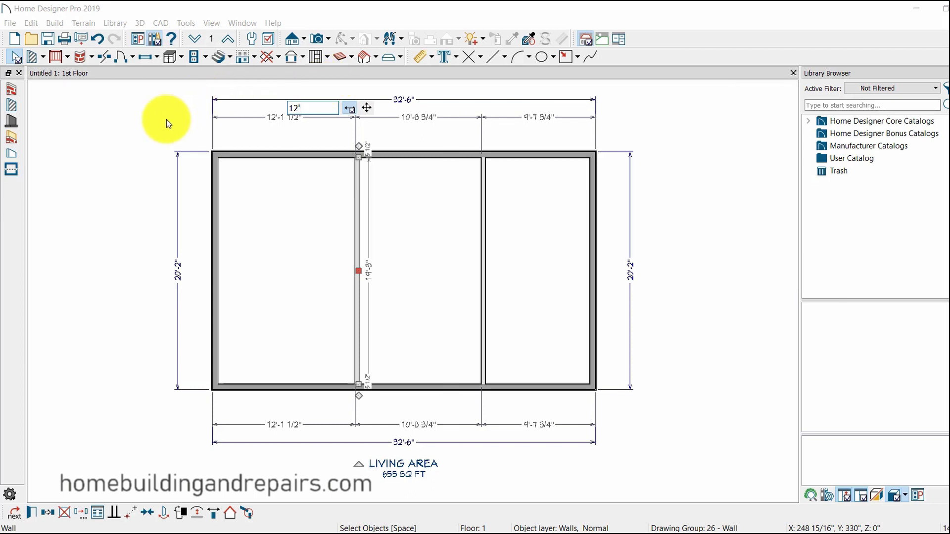
key(Return)
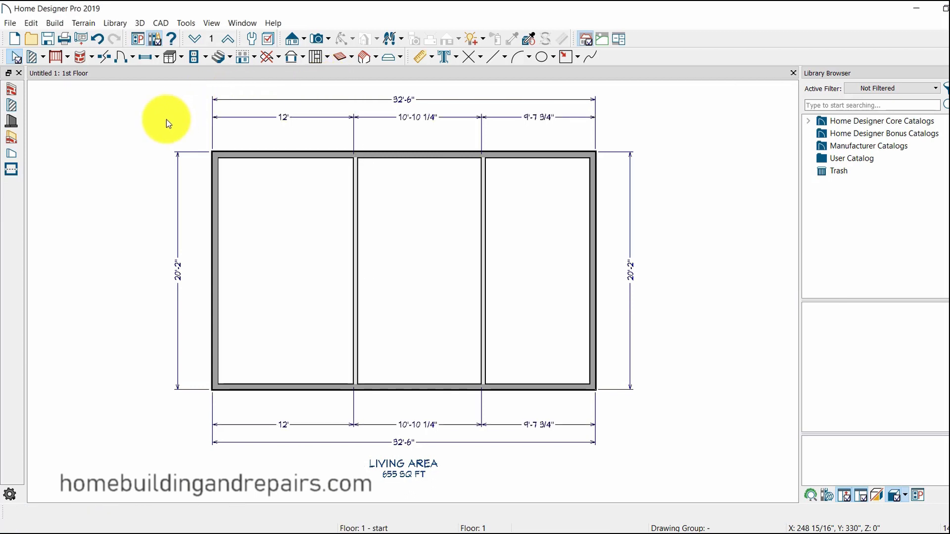
Step: Draw cross walls splitting the left and middle rooms in two and the right room in three
click(13, 109)
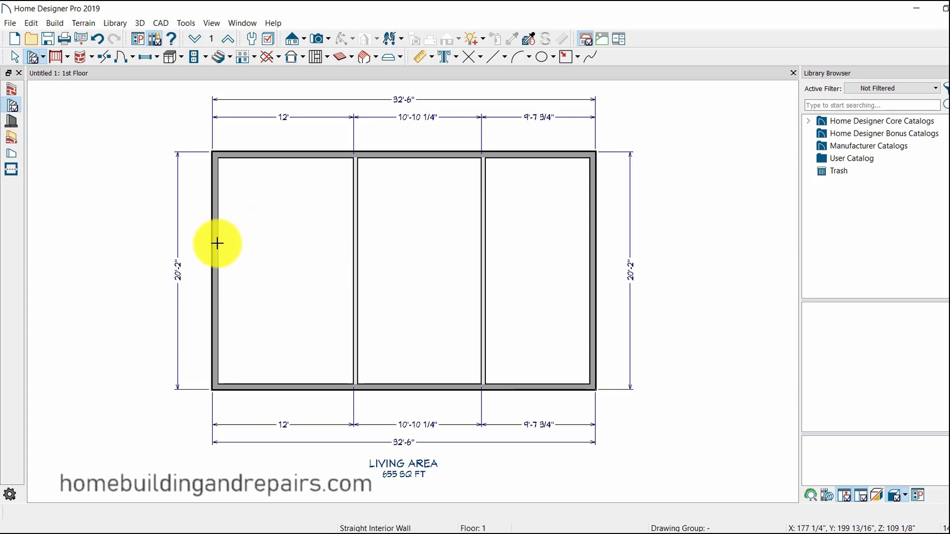
drag(217, 243, 356, 257)
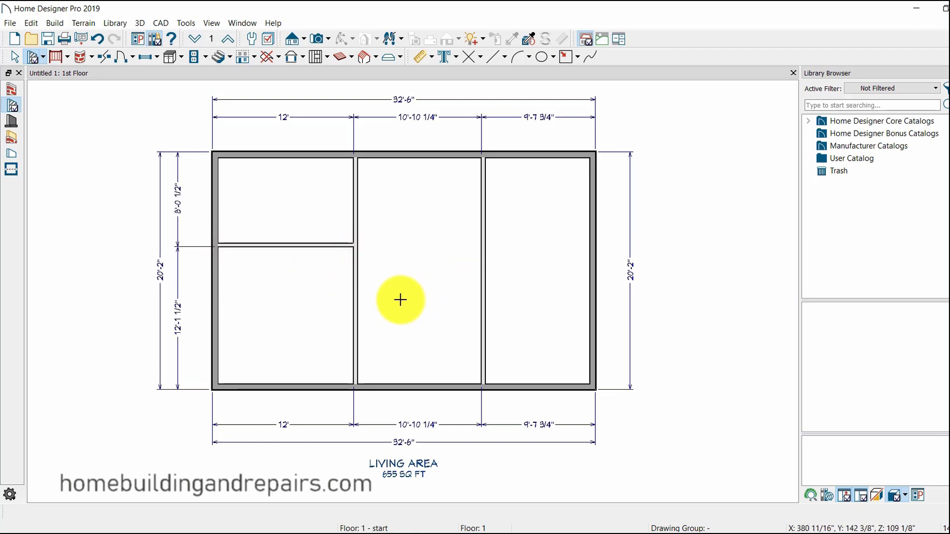
drag(352, 307, 510, 317)
drag(484, 208, 592, 213)
drag(484, 255, 597, 265)
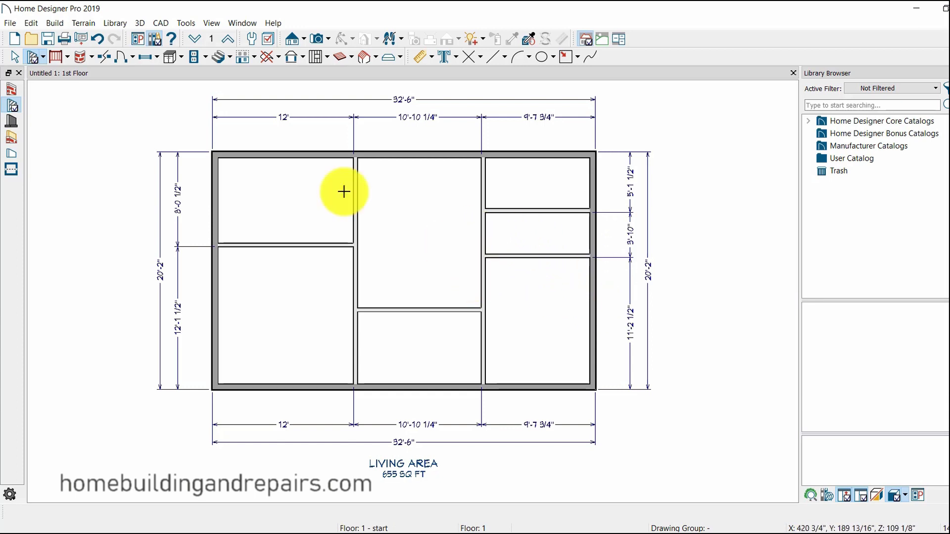
click(14, 59)
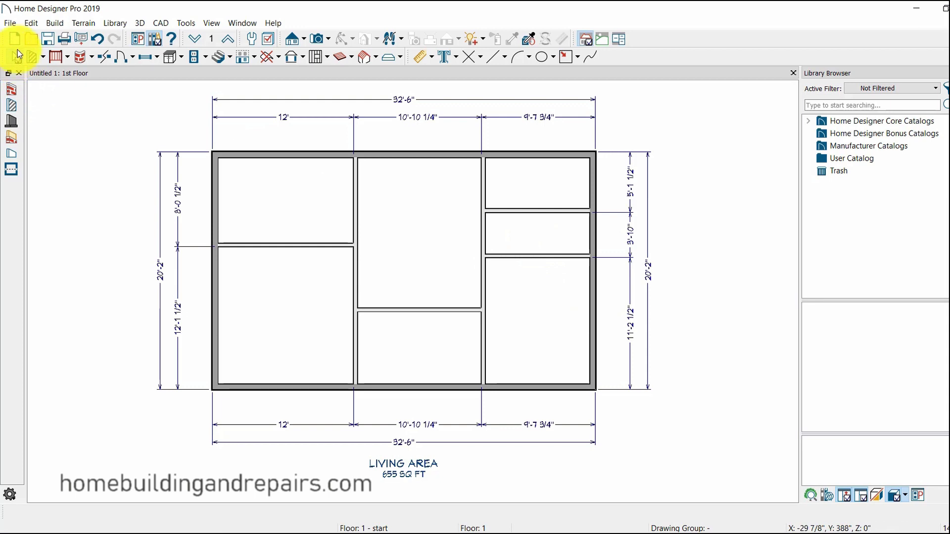
click(11, 105)
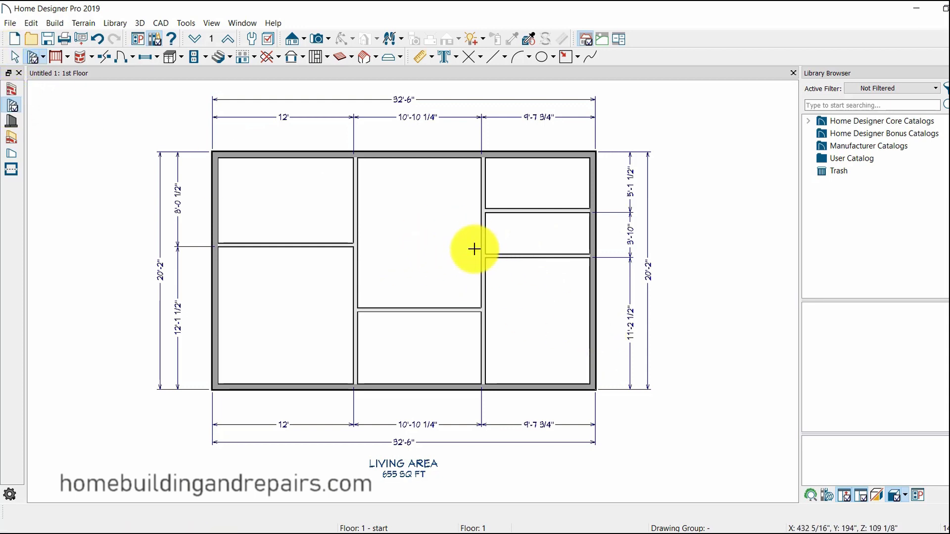
click(485, 236)
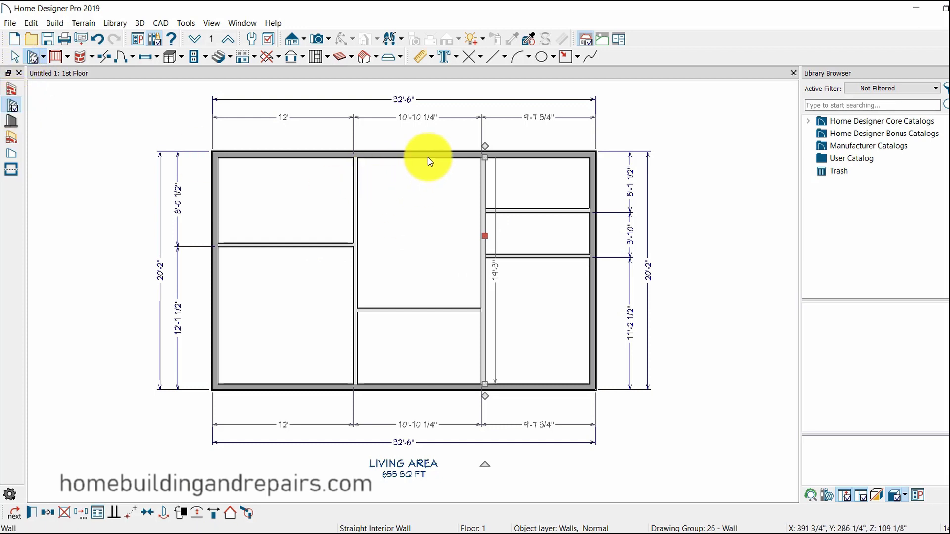
key(Escape)
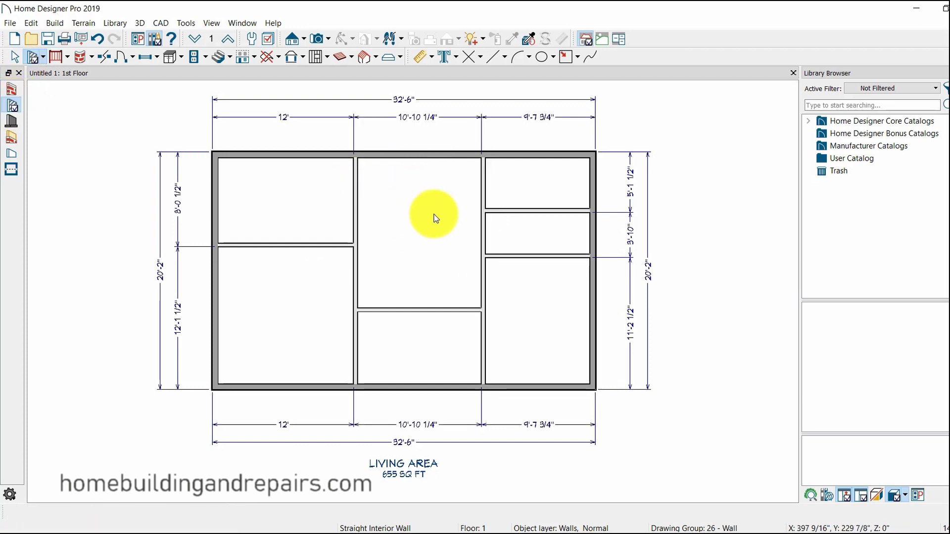
Step: Break the short wall beside the central room and delete that segment to open it up
click(15, 58)
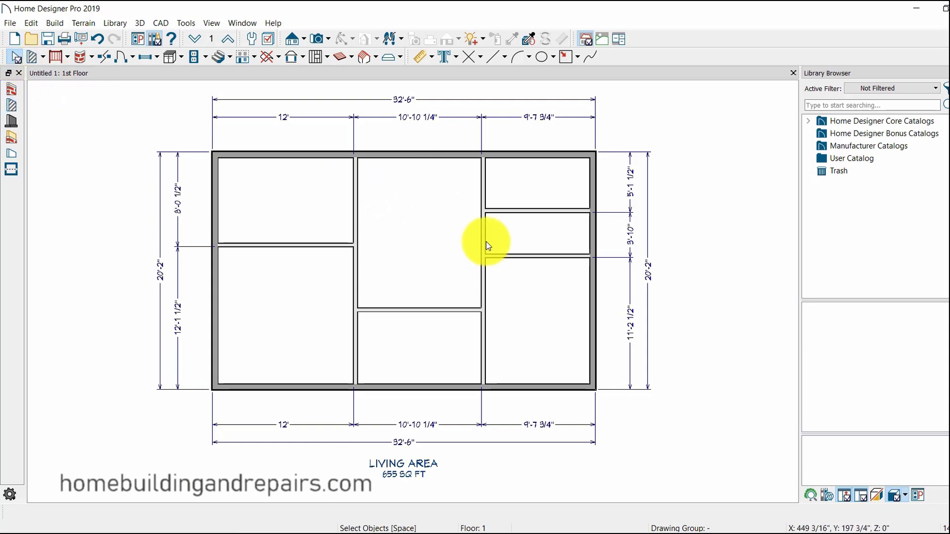
click(105, 57)
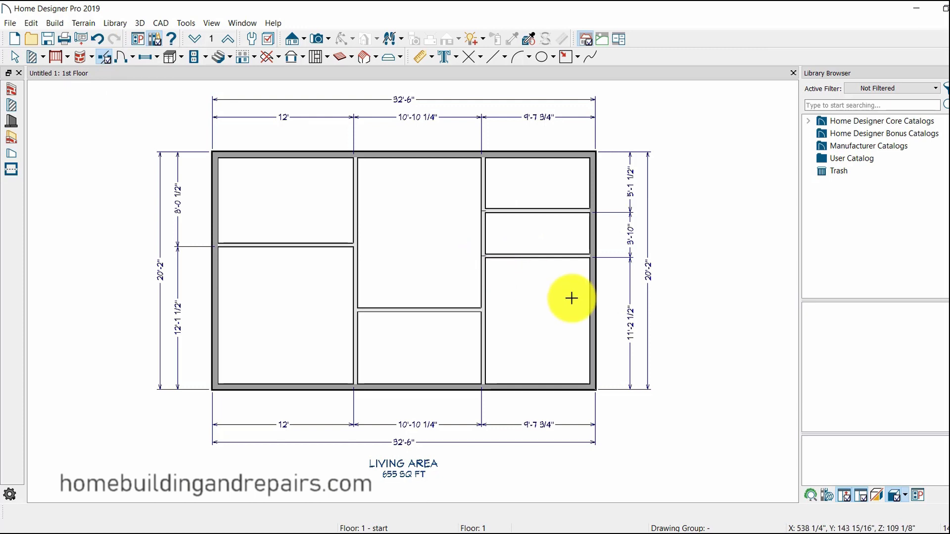
click(15, 55)
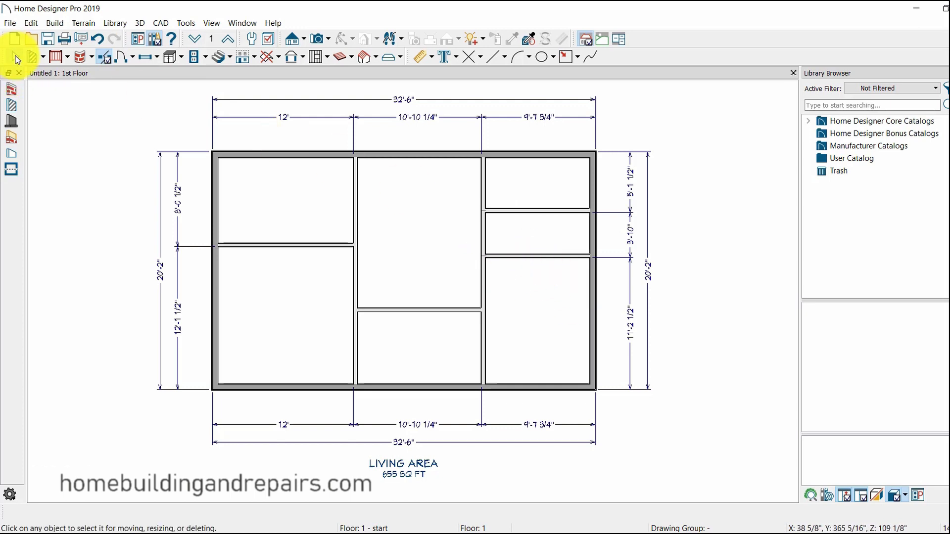
click(483, 229)
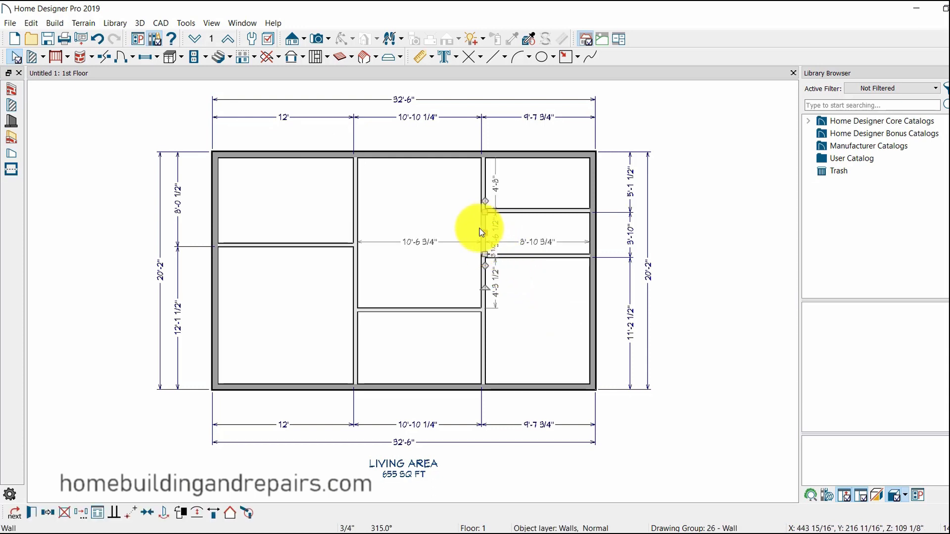
drag(483, 232, 528, 237)
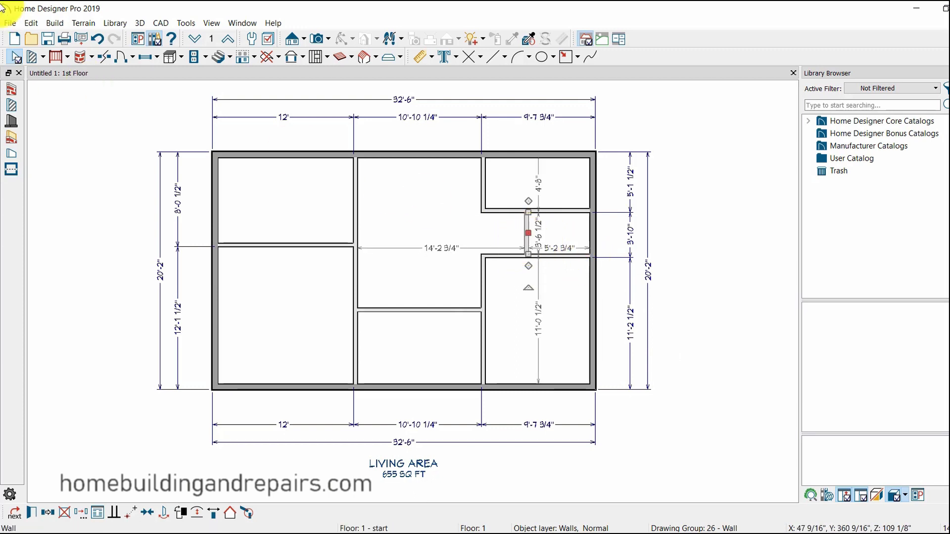
click(31, 23)
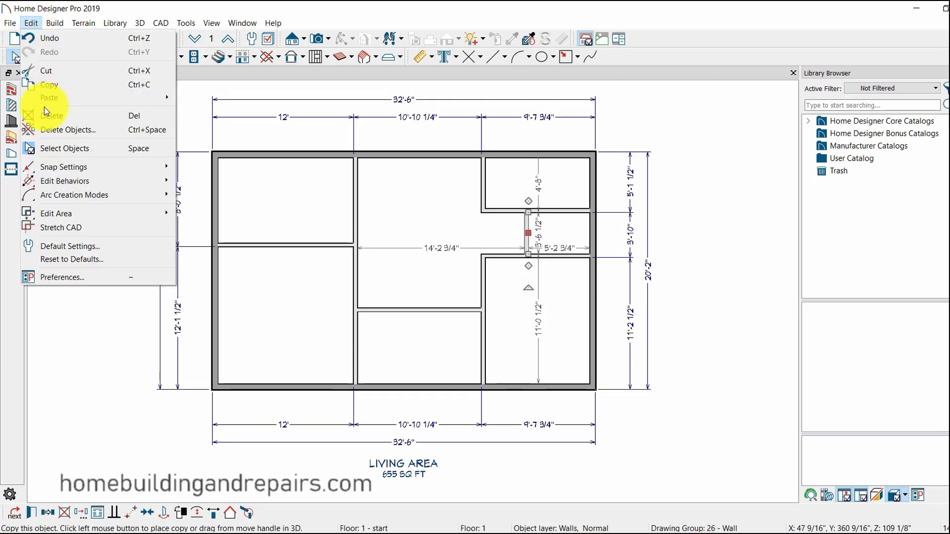
click(51, 118)
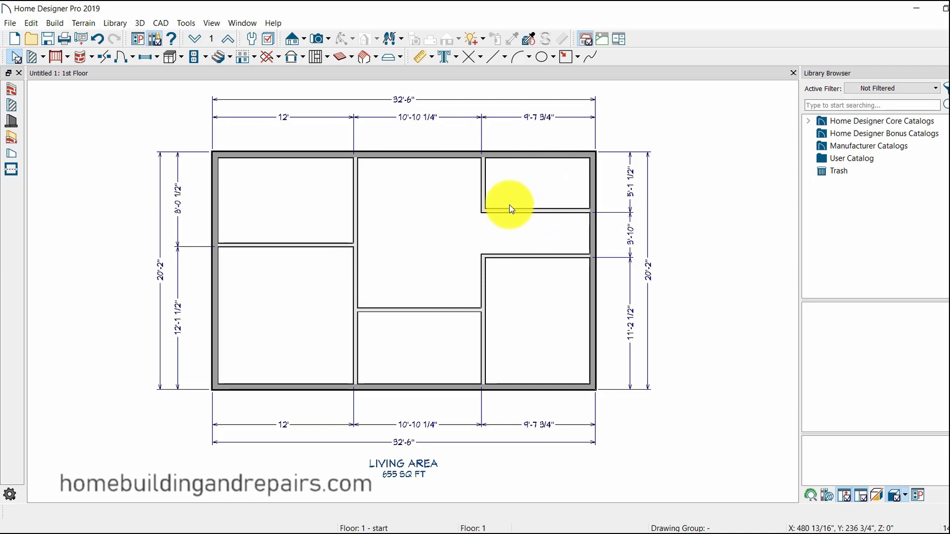
click(485, 186)
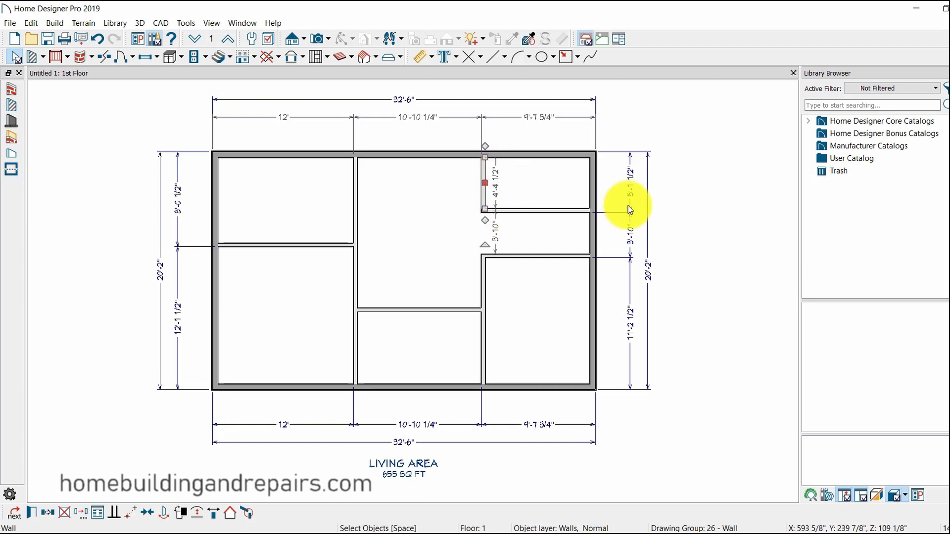
click(508, 210)
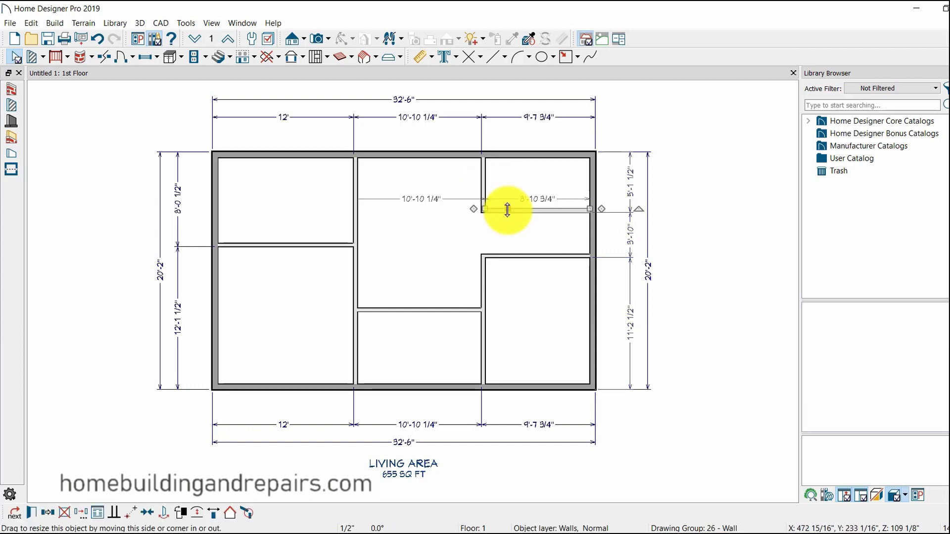
click(506, 177)
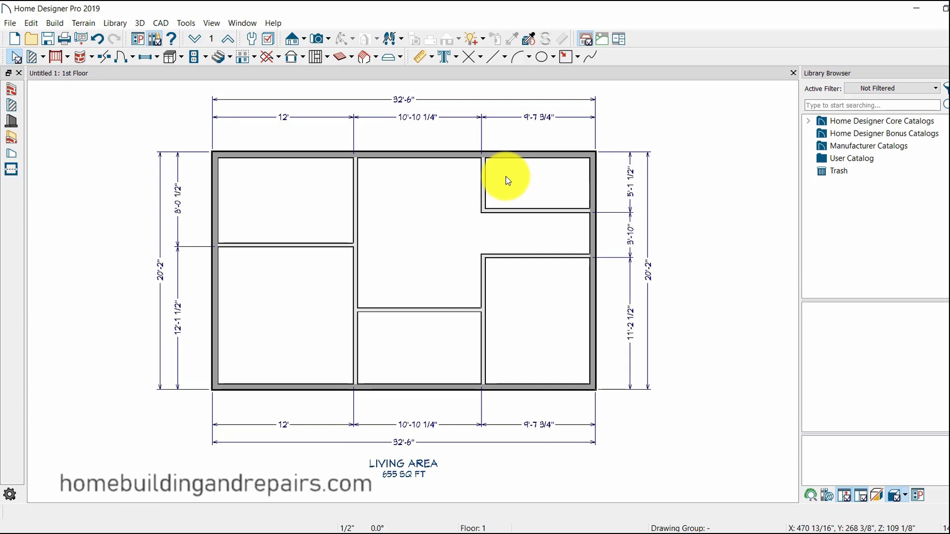
click(508, 209)
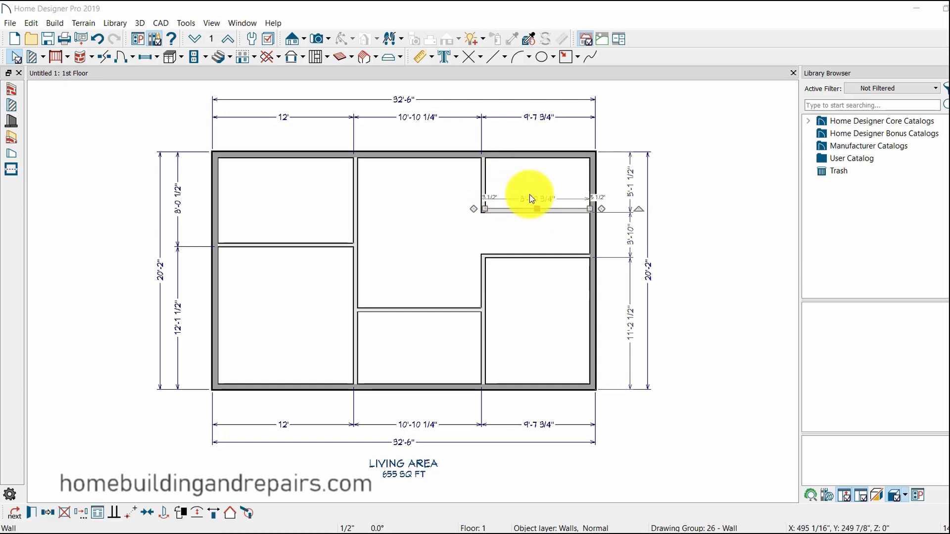
click(532, 198)
click(436, 187)
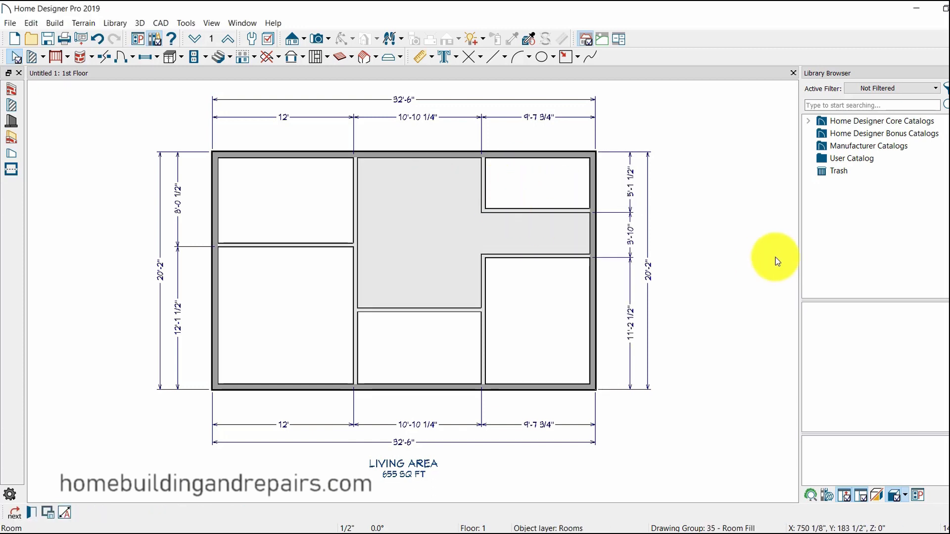
click(697, 276)
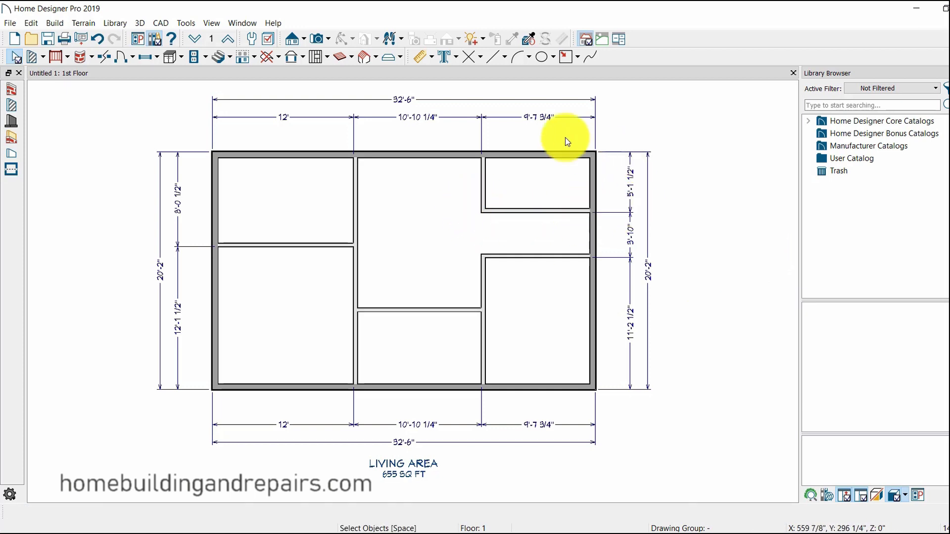
Step: Generate automatic interior dimensions for all rooms and delete the extra central-room width dimension
click(429, 57)
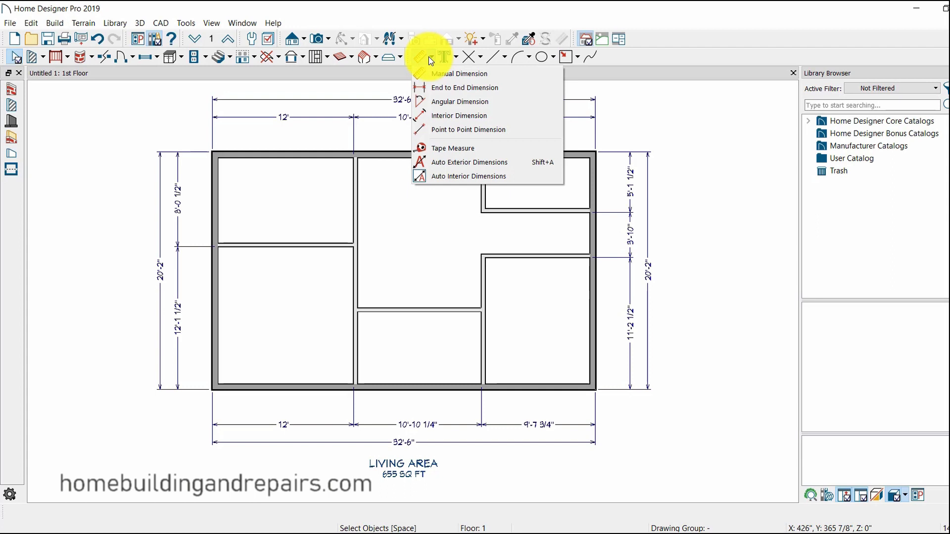
click(455, 177)
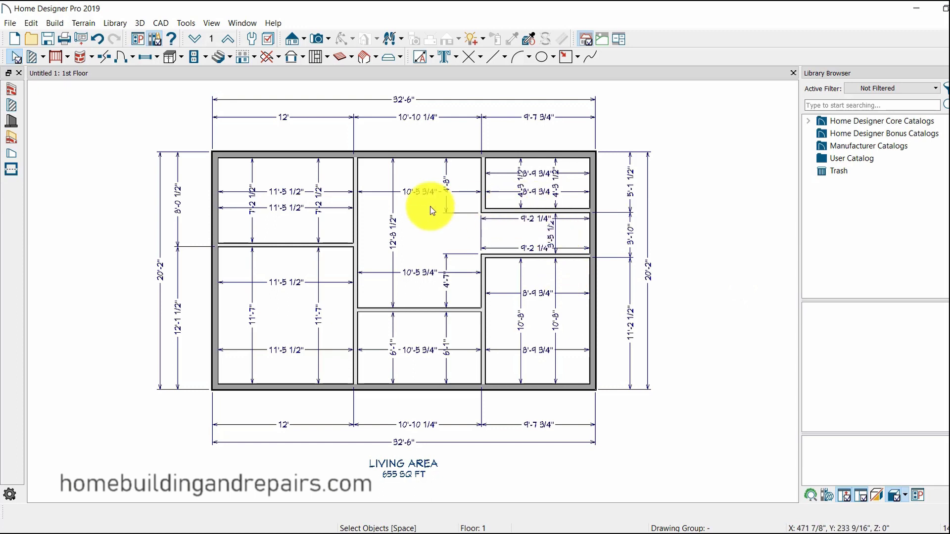
click(433, 273)
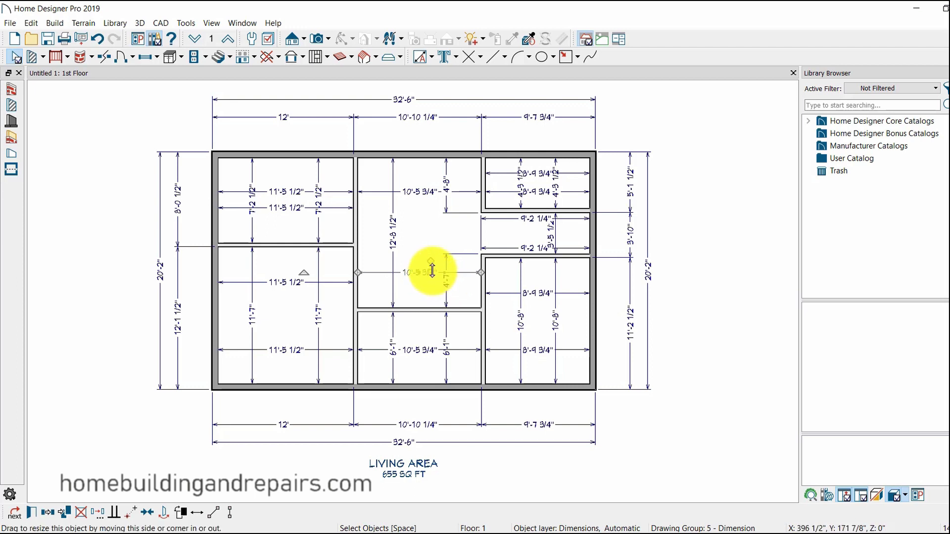
key(Delete)
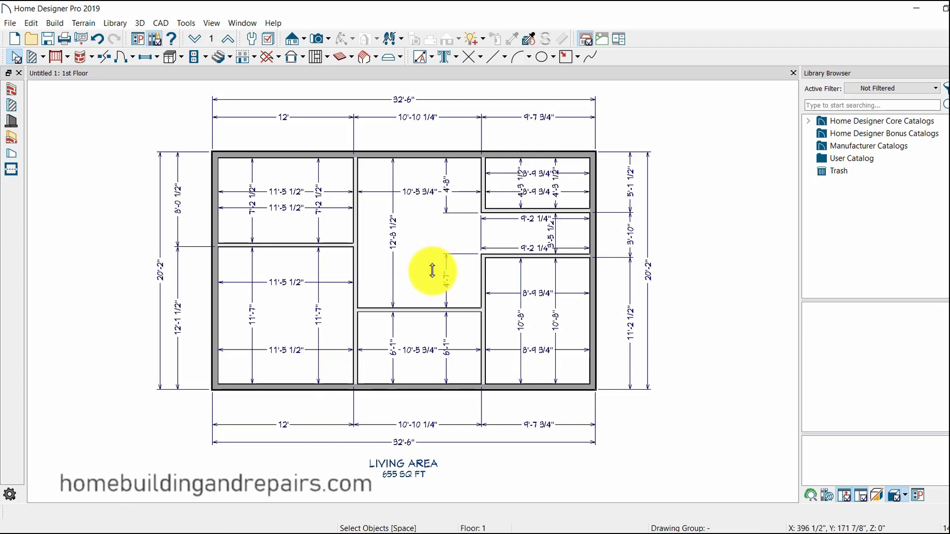
Step: Delete the duplicate height and width dimensions in the lower-right 8'-4 3/4" by 10'-8" room
click(520, 324)
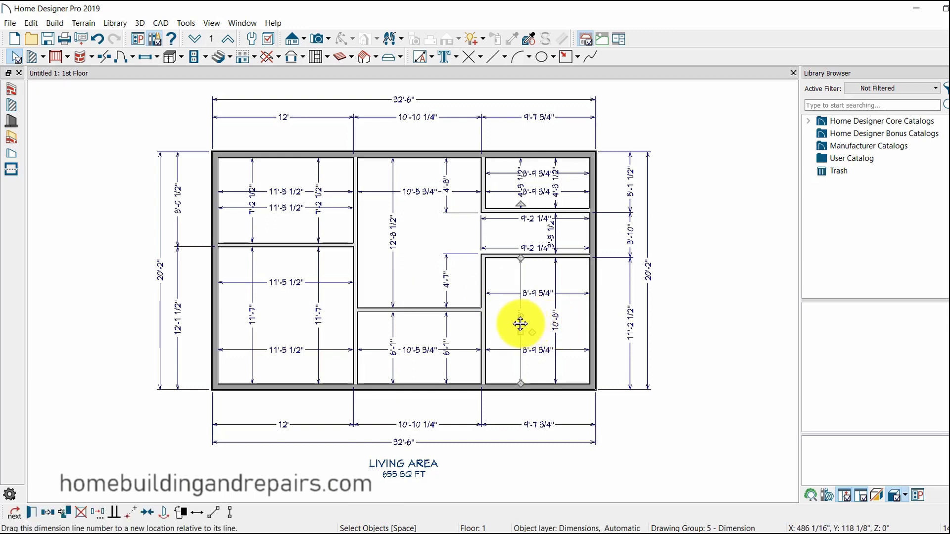
key(Delete)
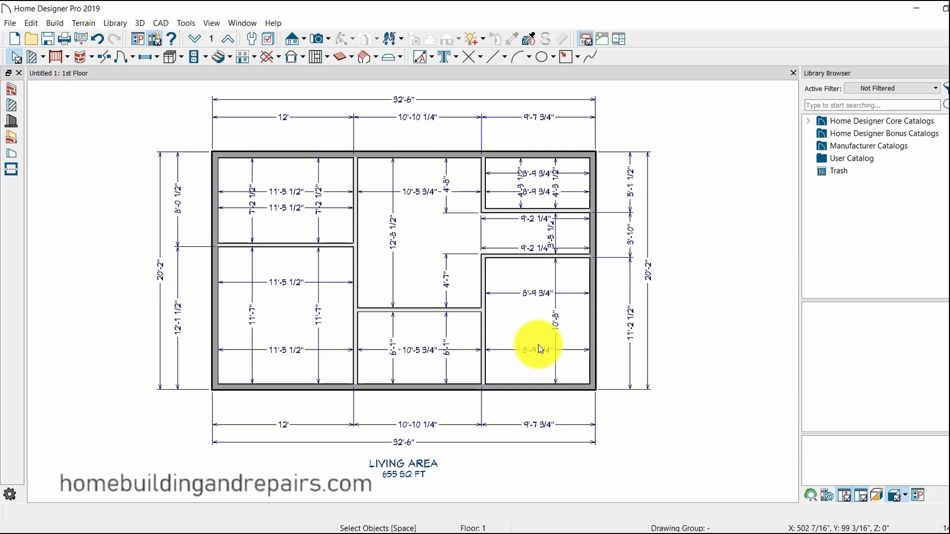
click(540, 350)
key(Delete)
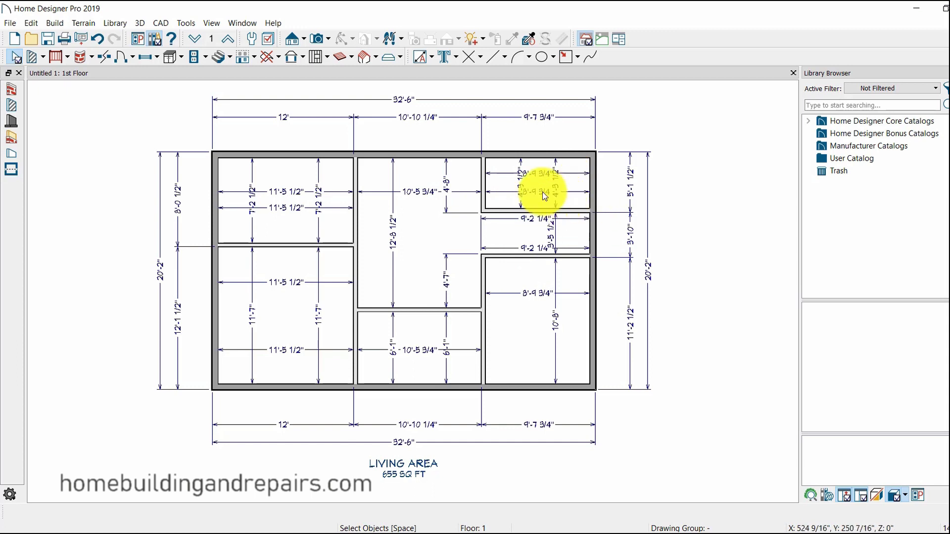
Step: Set the wall below the top-right room to a 5' distance, making the room 5' deep
click(514, 209)
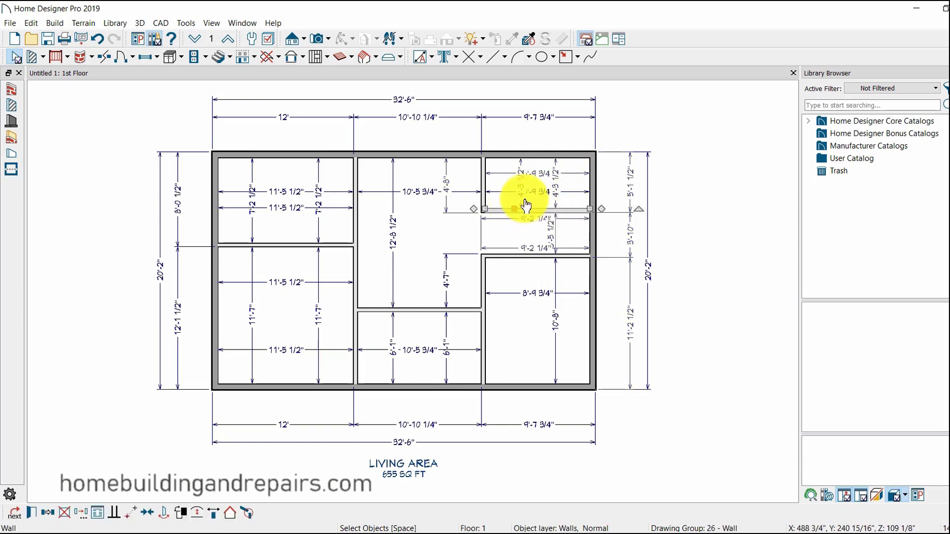
click(523, 195)
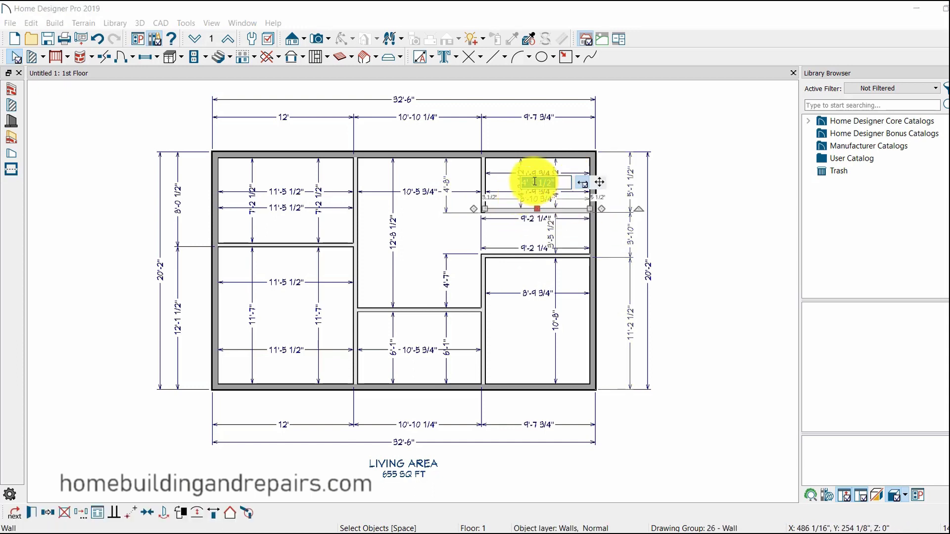
text(5)
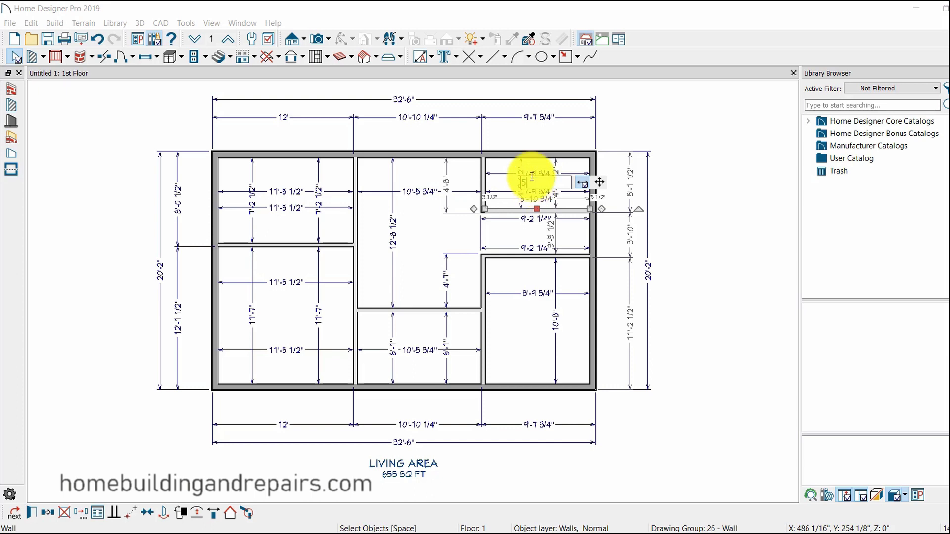
text(')
key(Return)
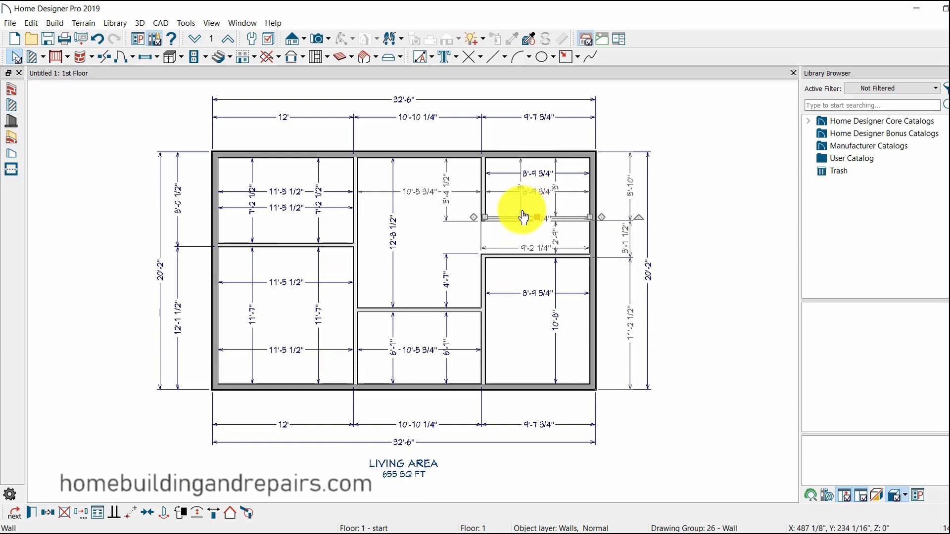
click(696, 220)
Step: Delete the duplicate width and height dimensions in the top-right room
scroll(536, 208, up, 4)
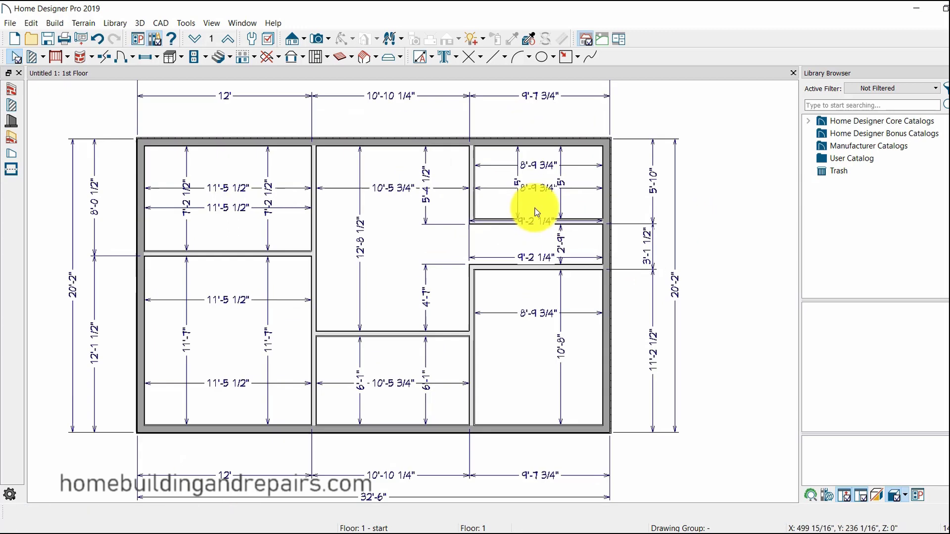
middle_drag(526, 214, 448, 318)
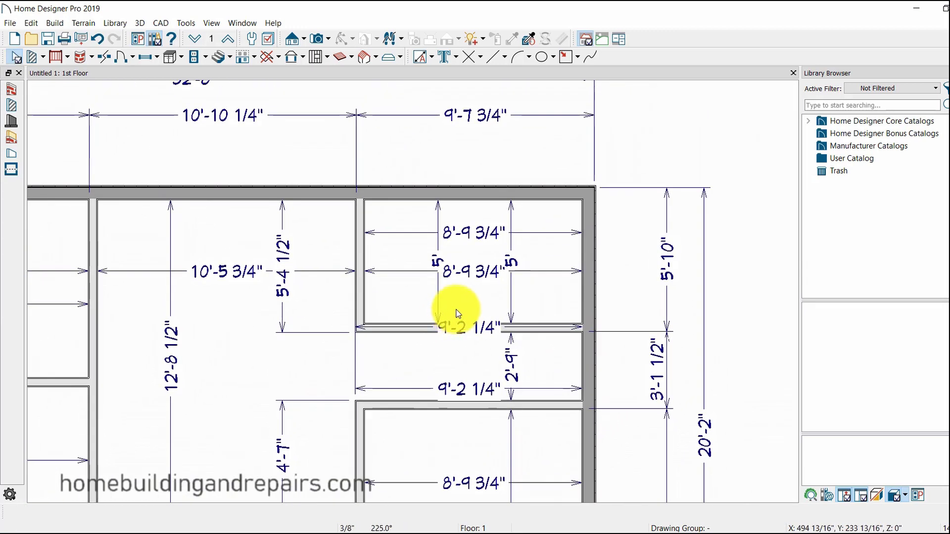
scroll(450, 308, up, 1)
click(472, 255)
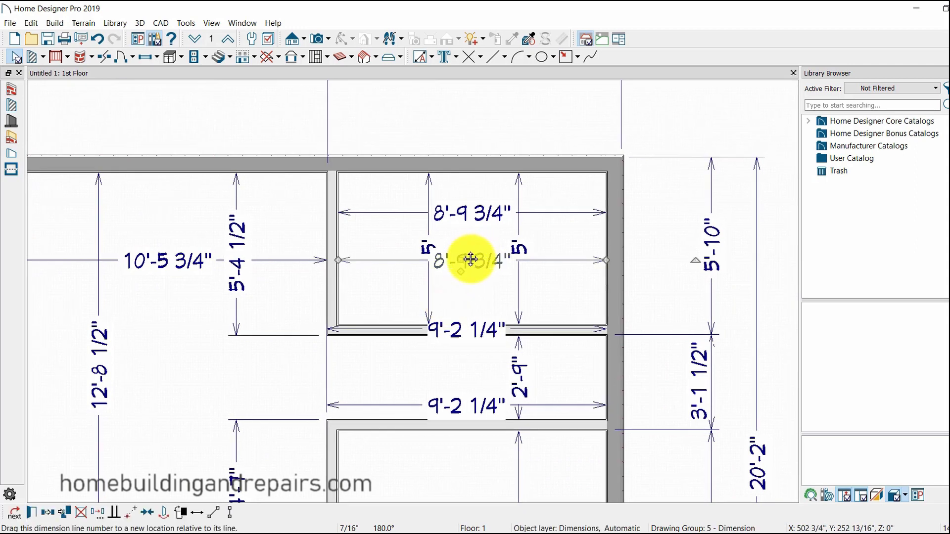
key(Delete)
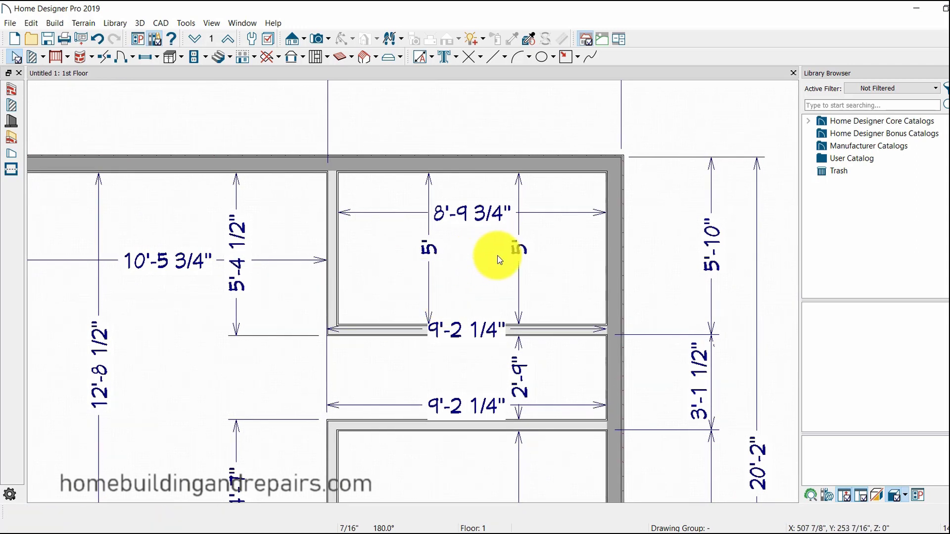
click(519, 253)
key(Delete)
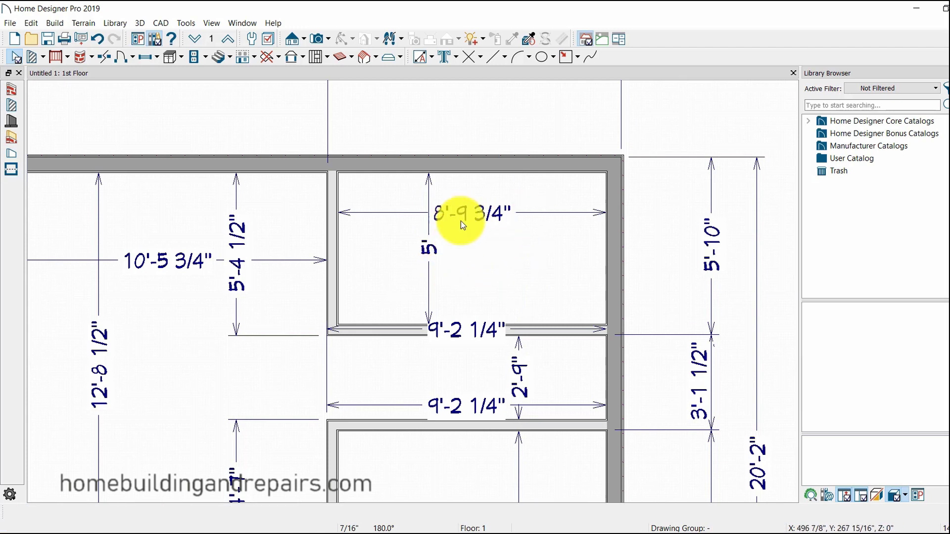
Step: Change the small room's 8'-9 3/4" width to exactly 8' by moving its left wall
click(335, 250)
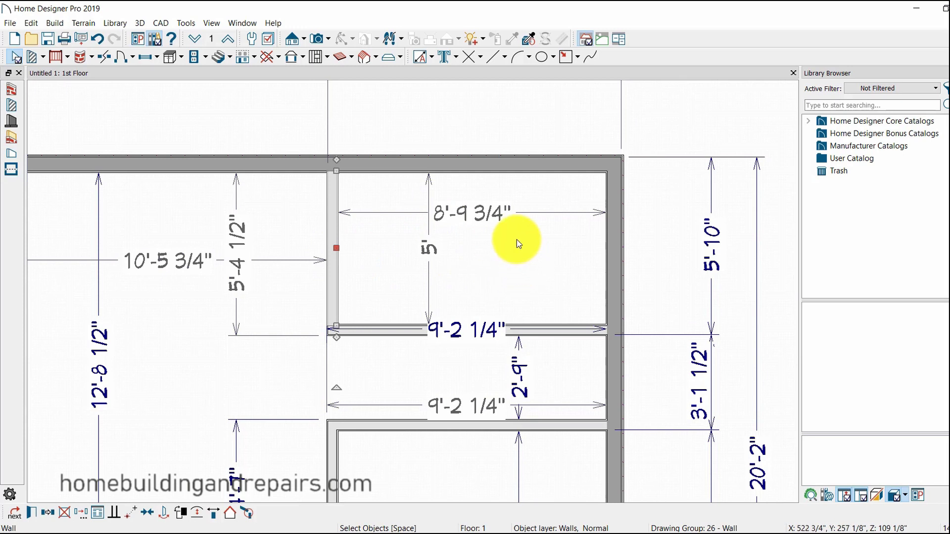
click(471, 218)
drag(477, 207, 504, 203)
key(BackSpace)
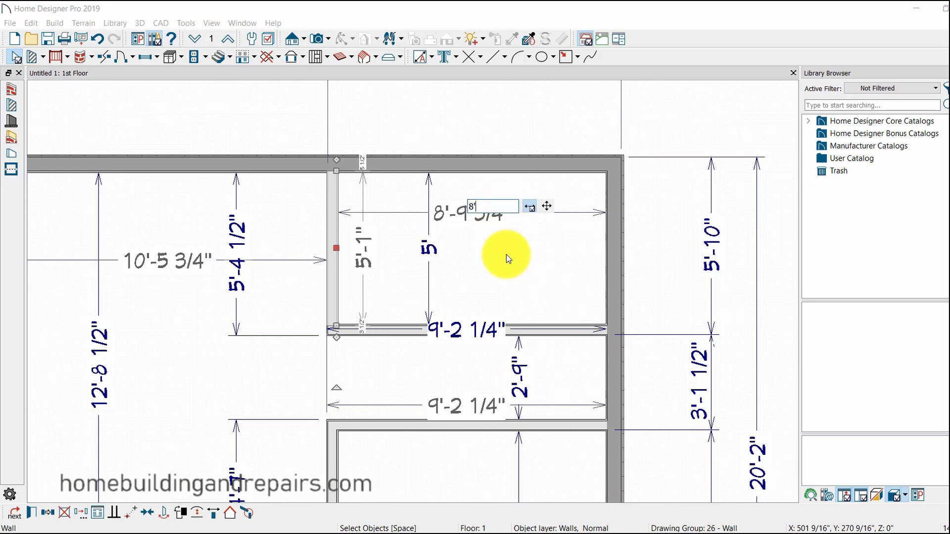
key(Return)
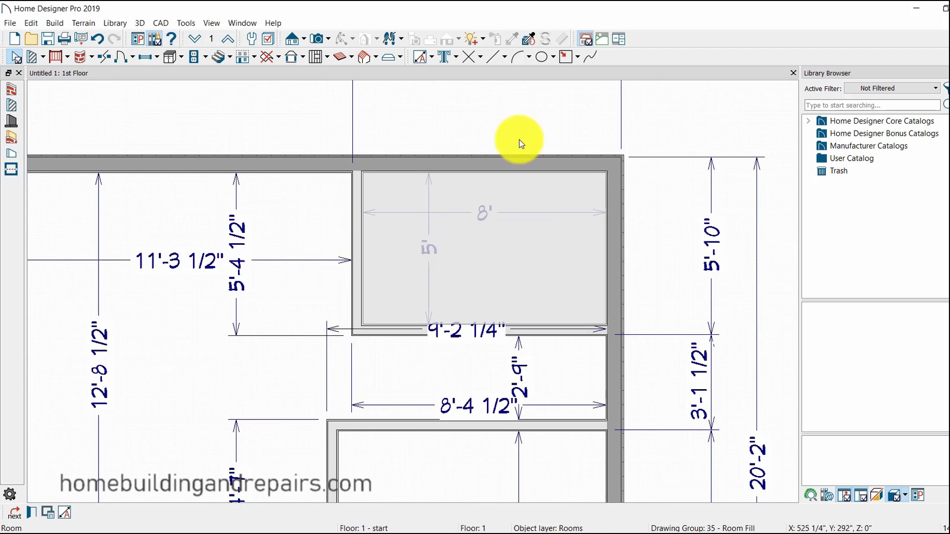
Step: Delete the redundant 9'-2 1/4" dimension line
click(515, 146)
click(540, 268)
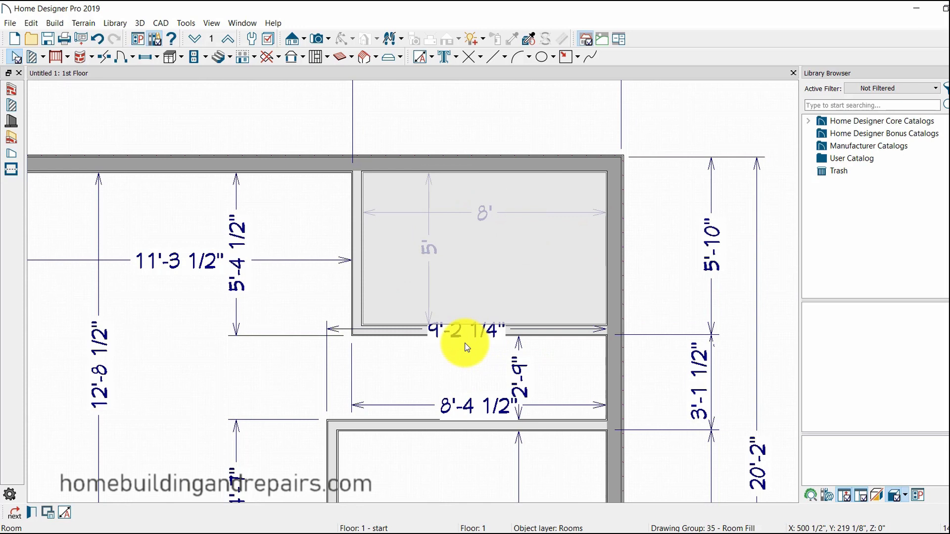
click(673, 112)
click(472, 331)
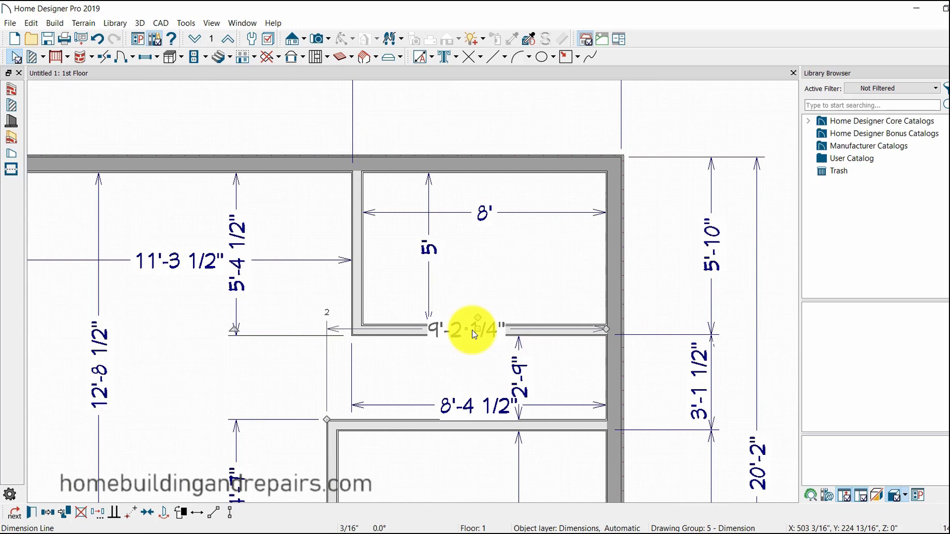
key(Delete)
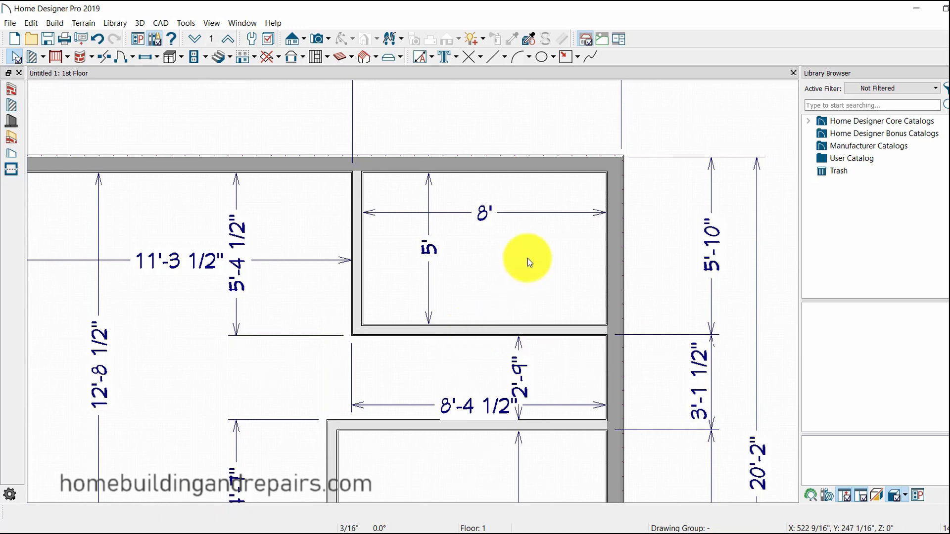
Step: Set the small 8' by 5' room's Room Type to Bath
click(515, 269)
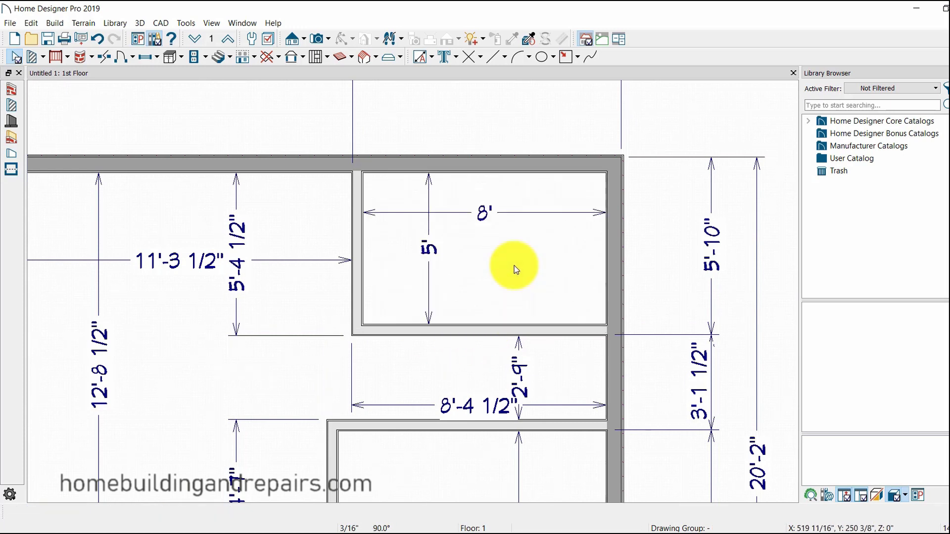
right_click(515, 267)
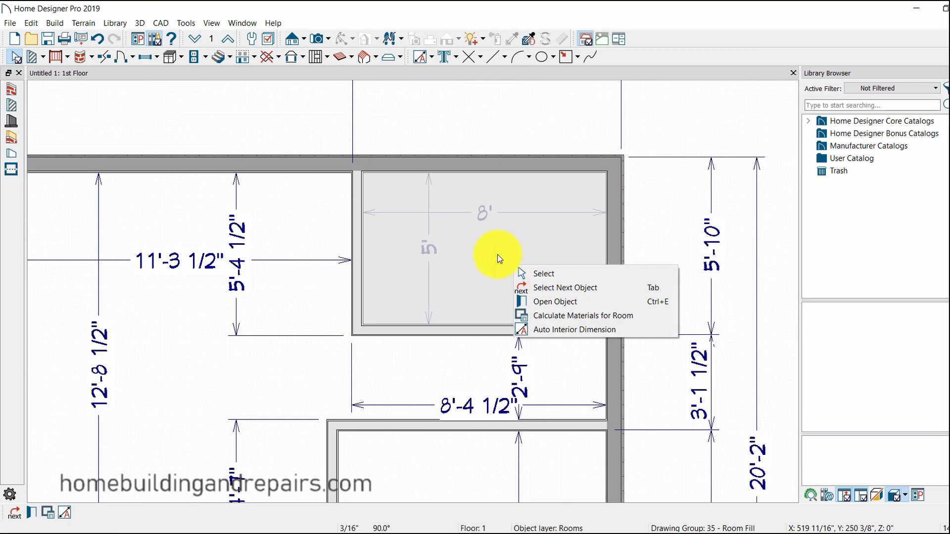
key(Escape)
click(762, 132)
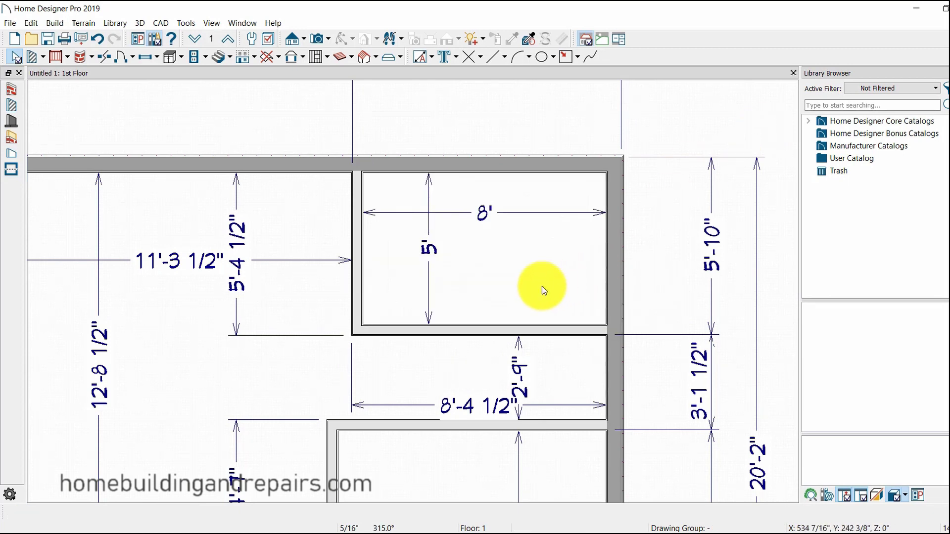
double_click(506, 252)
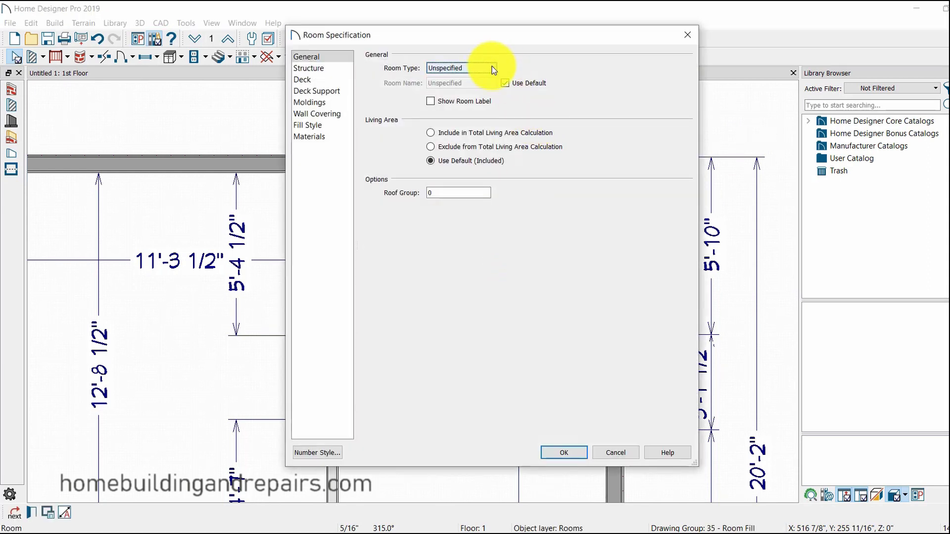
click(490, 68)
click(451, 113)
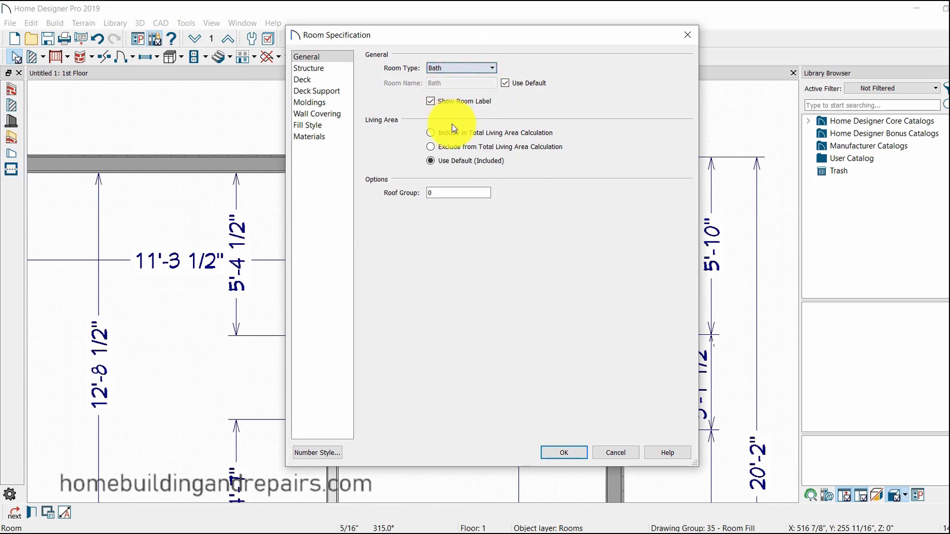
click(565, 451)
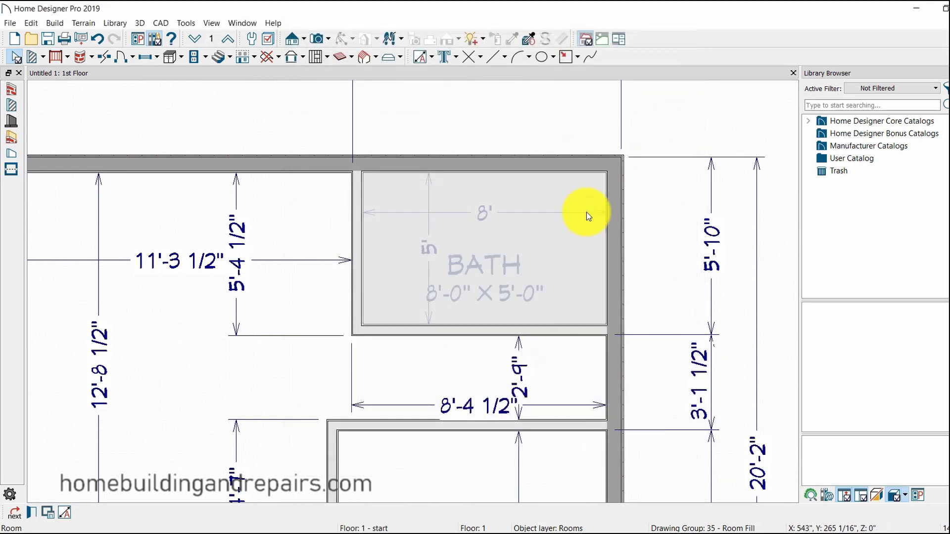
Step: Nudge the BATH 8'x5' label rightward in the upper-right room, then view the whole plan
click(493, 273)
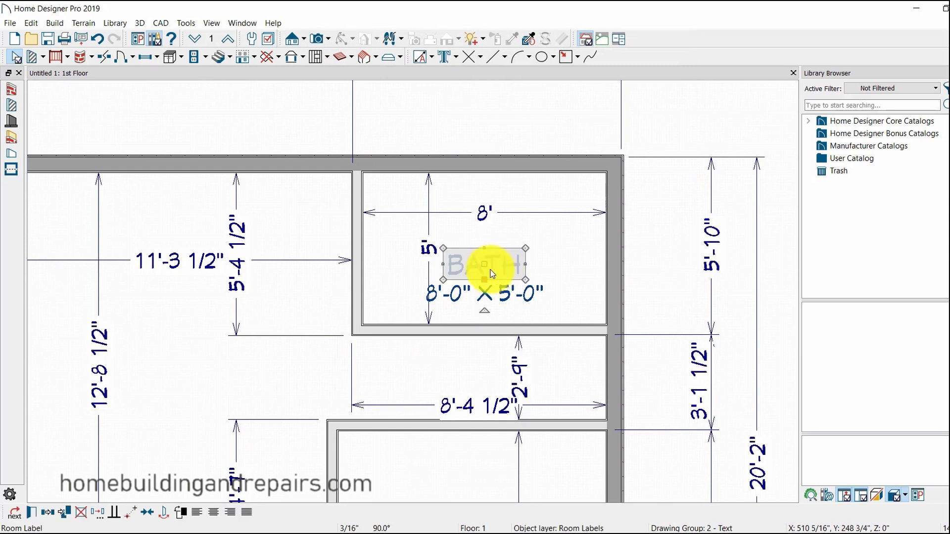
drag(484, 264, 529, 248)
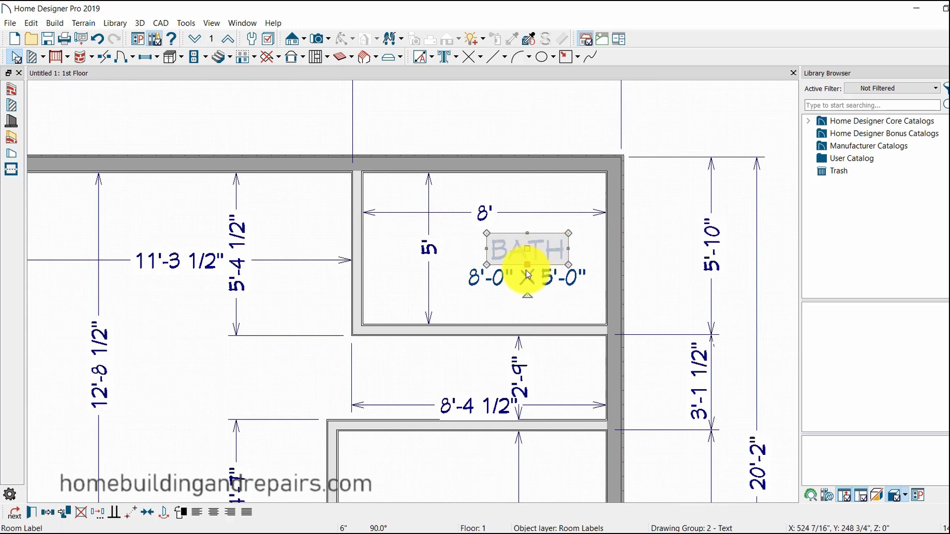
scroll(500, 296, down, 2)
scroll(500, 296, down, 1)
middle_drag(458, 332, 515, 274)
click(559, 231)
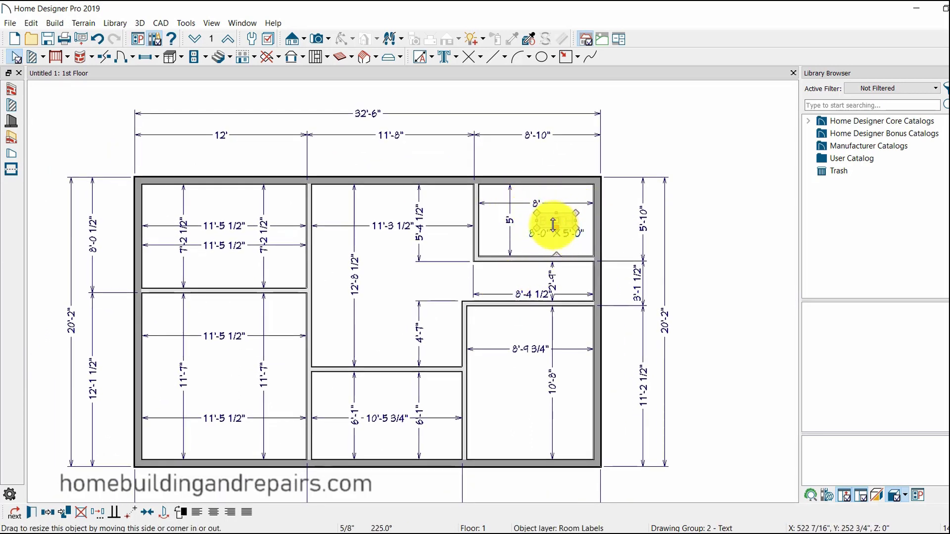
Step: Check the room label's settings, dismissing the information message, and close them unchanged
click(37, 513)
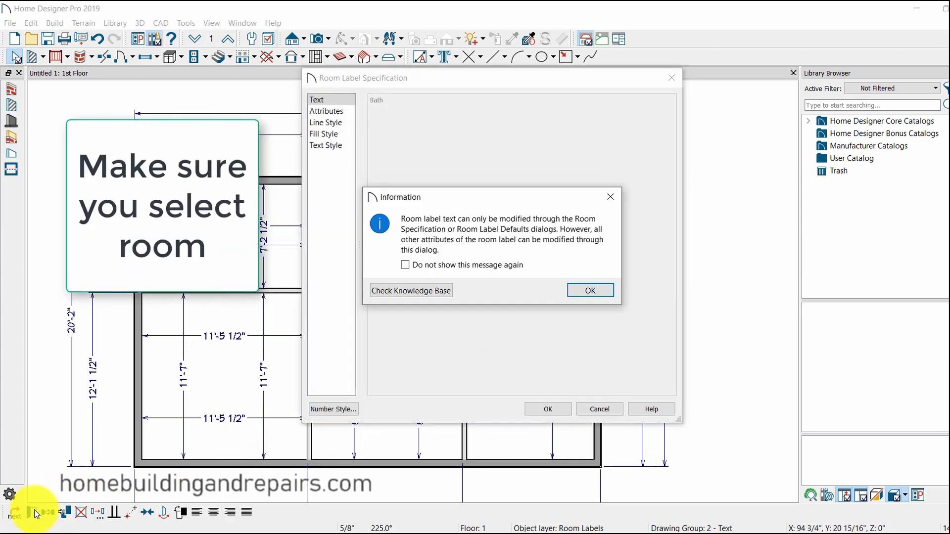
click(592, 289)
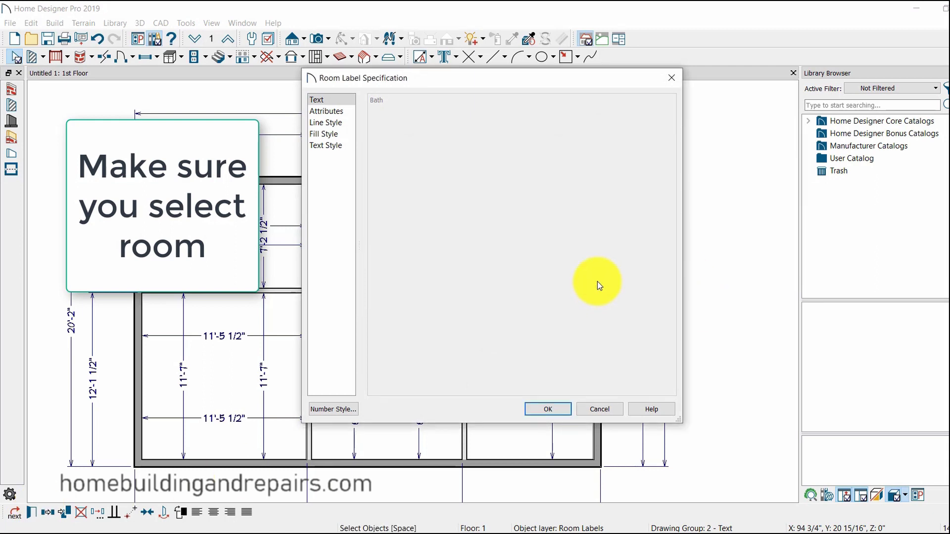
click(551, 408)
Step: Change the upper-right room's type from Bath to Bonus in Room Specification
click(519, 243)
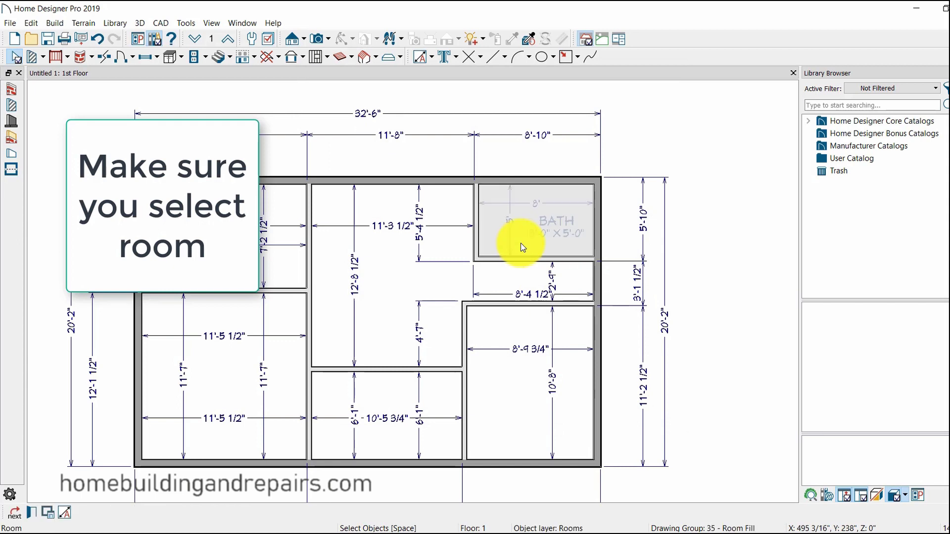
click(31, 513)
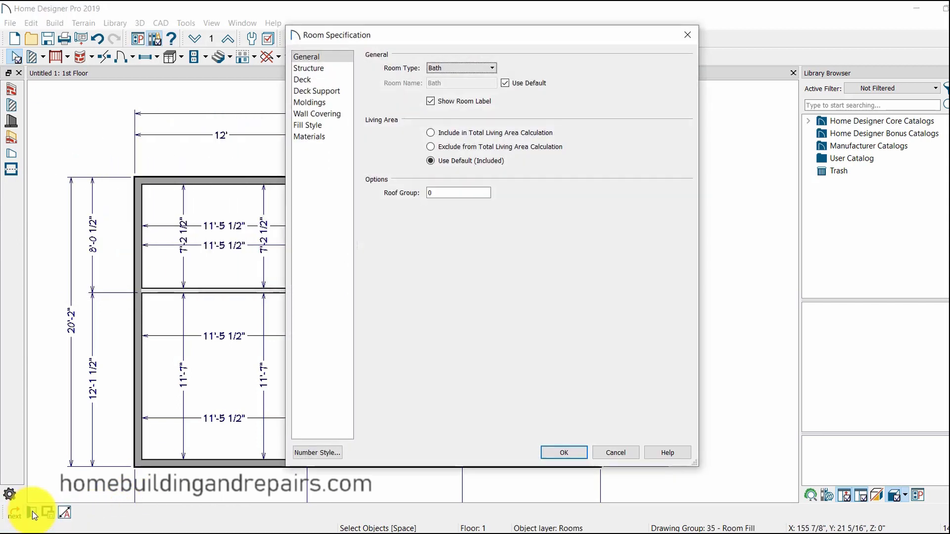
click(492, 67)
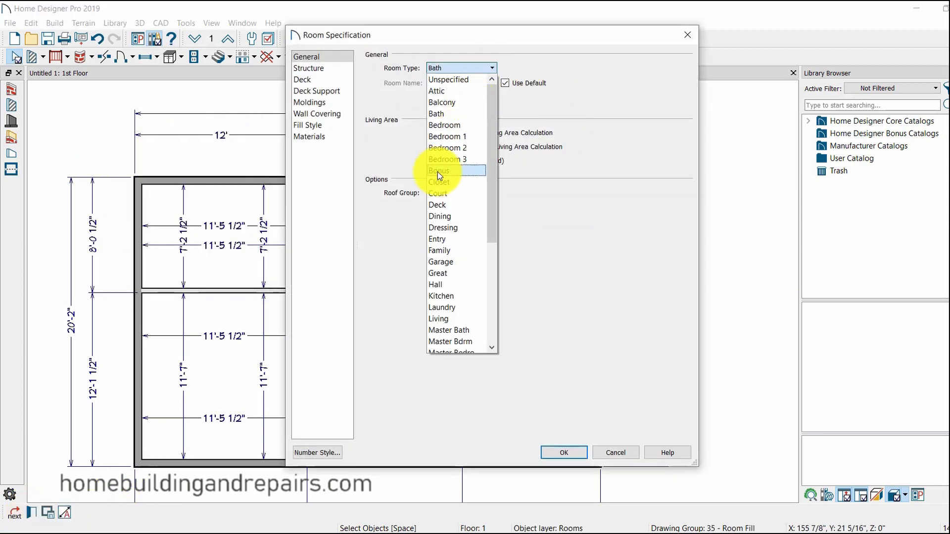
click(439, 170)
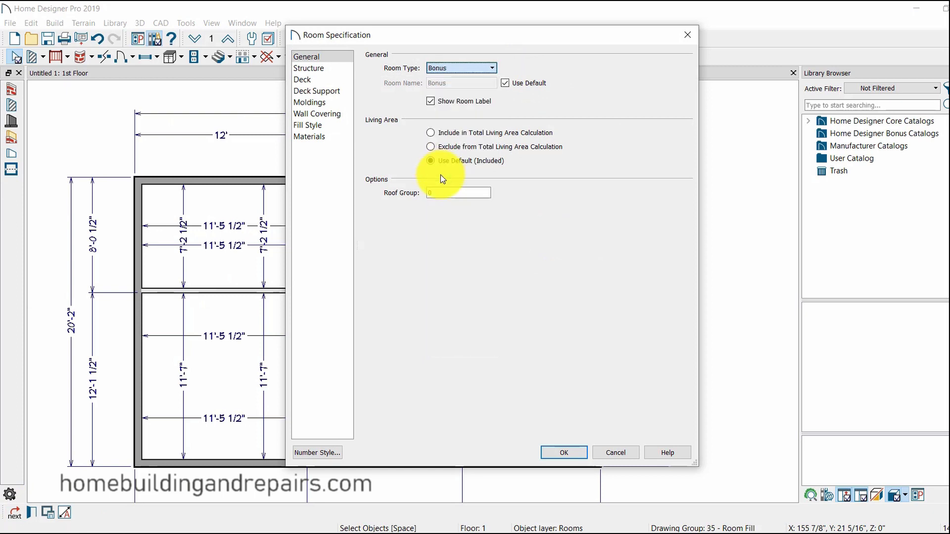
click(565, 453)
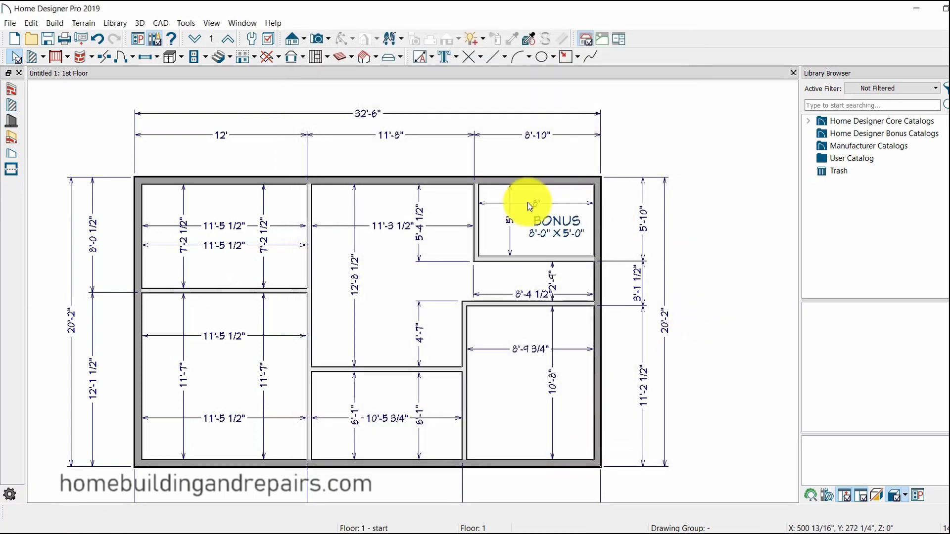
click(551, 221)
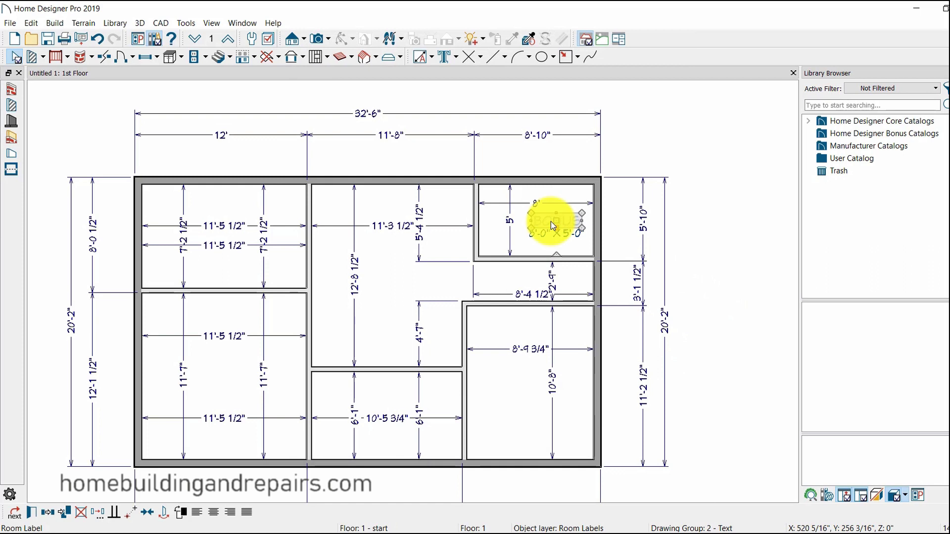
Step: Delete the BONUS 8'-0" X 5'-0" label and recentre the zoomed-out plan
key(Delete)
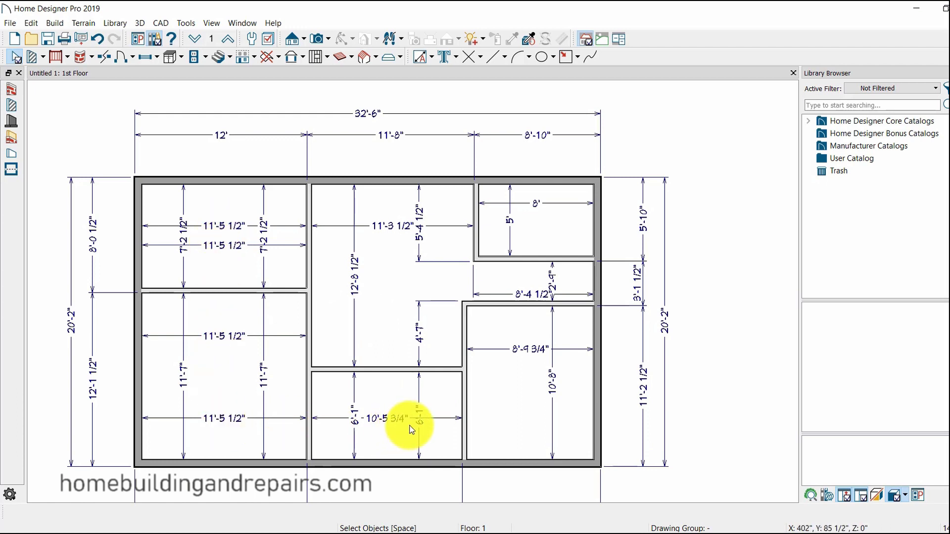
scroll(410, 429, down, 3)
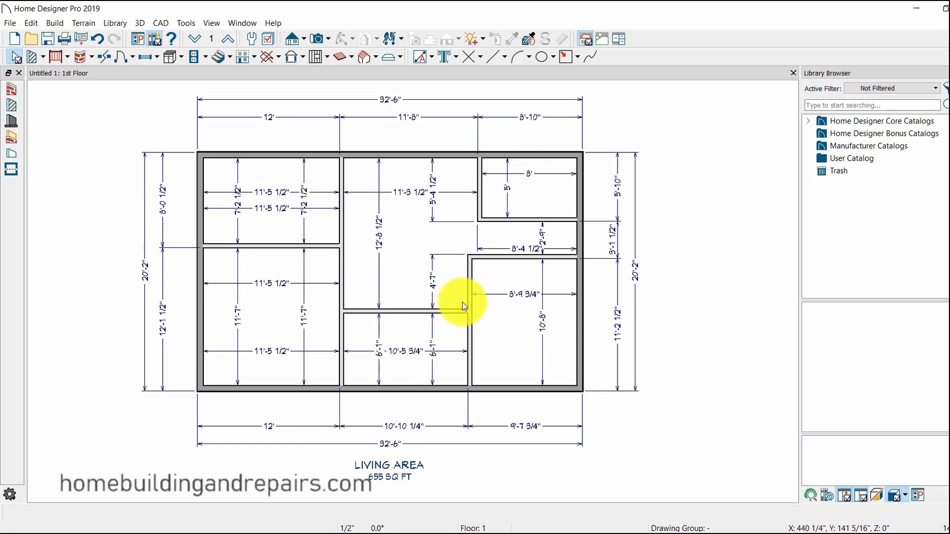
scroll(473, 314, down, 2)
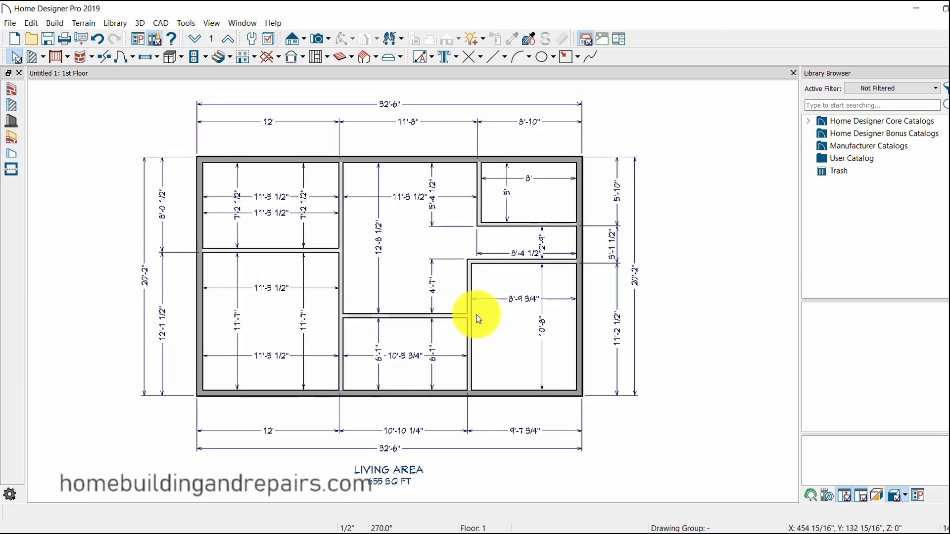
middle_drag(479, 314, 481, 307)
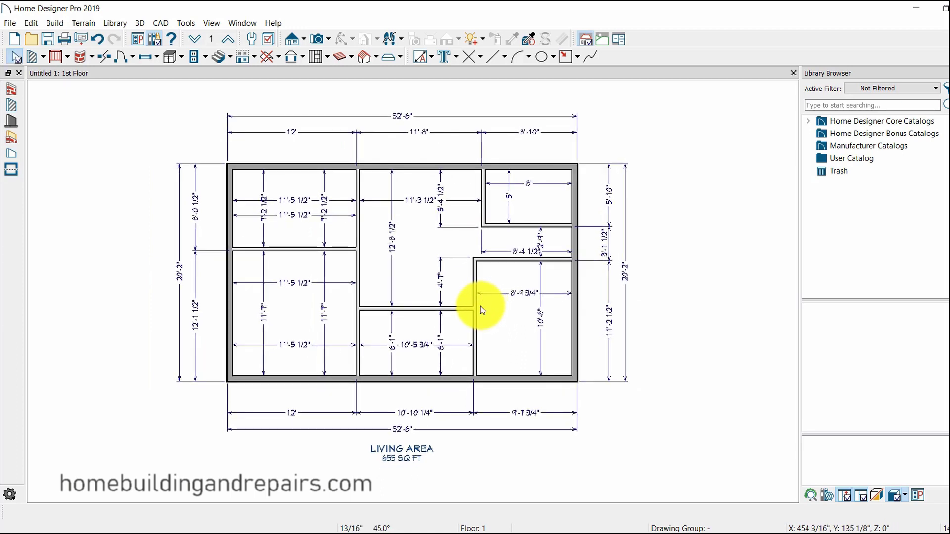